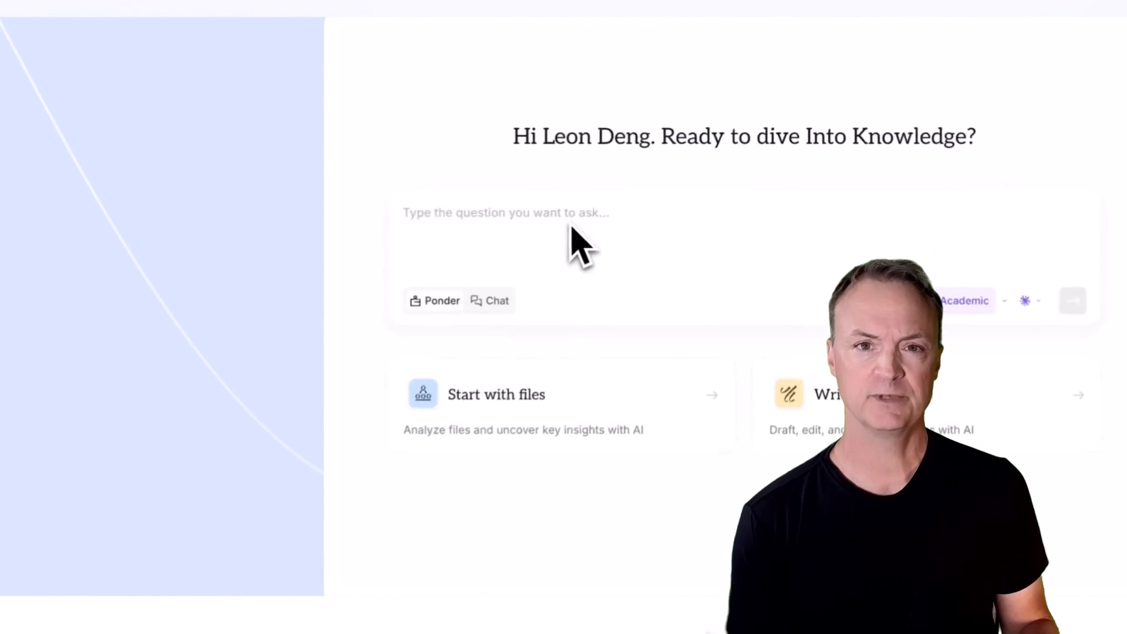
- Generate a knowledge map analysing Nvidia's market position and expand its Strategic Challenges and Risk Factors branch
text(Analyse Nvdia's market position)
click(1075, 303)
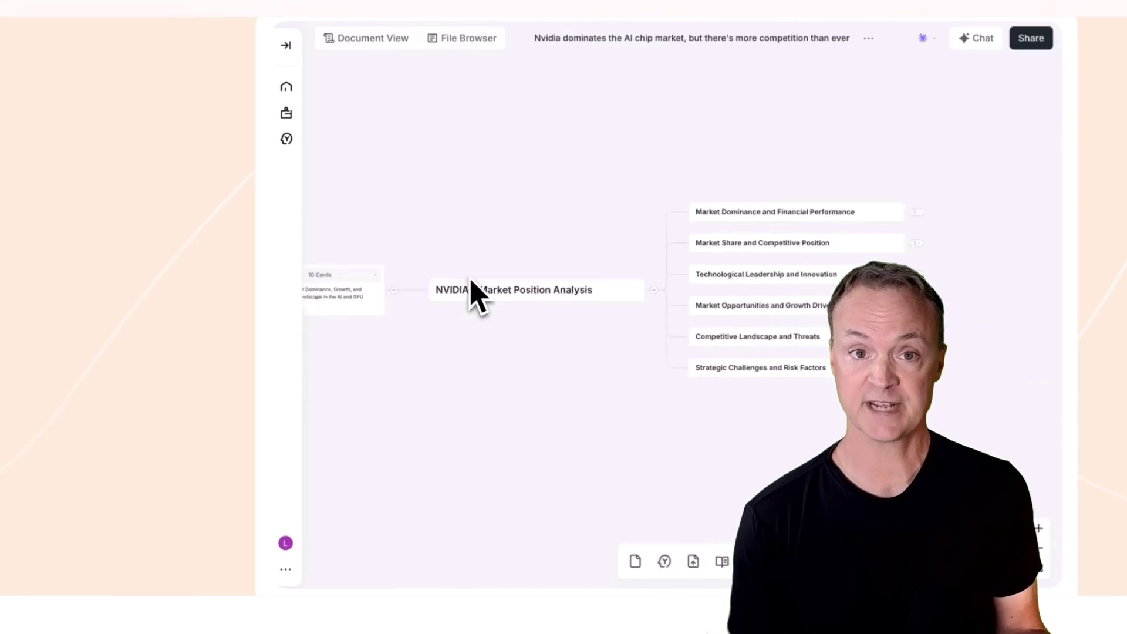
click(541, 276)
click(578, 375)
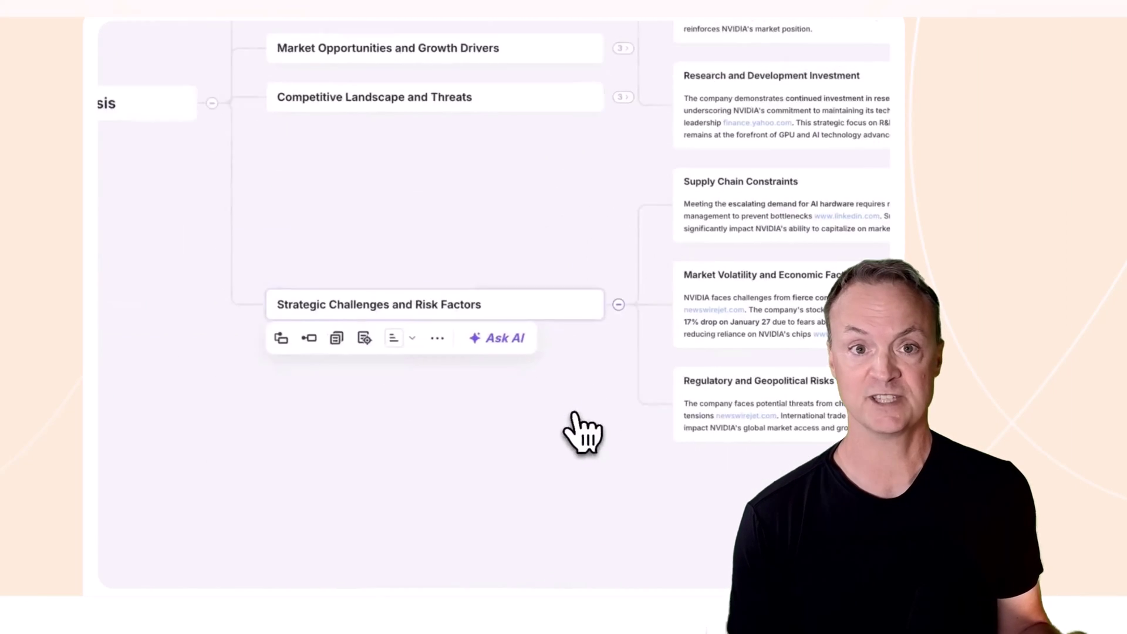
- Look through the map's other branches and ask the AI about the Regulatory and Geopolitical Risks card
click(531, 115)
scroll(516, 441, down, 3)
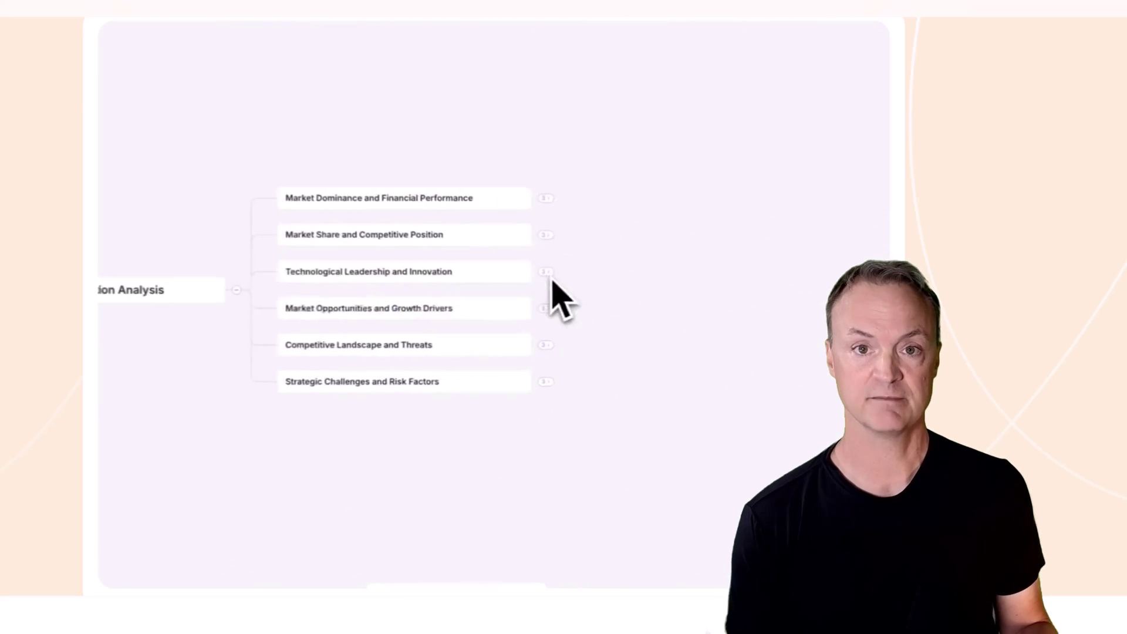
click(573, 304)
click(579, 413)
click(580, 72)
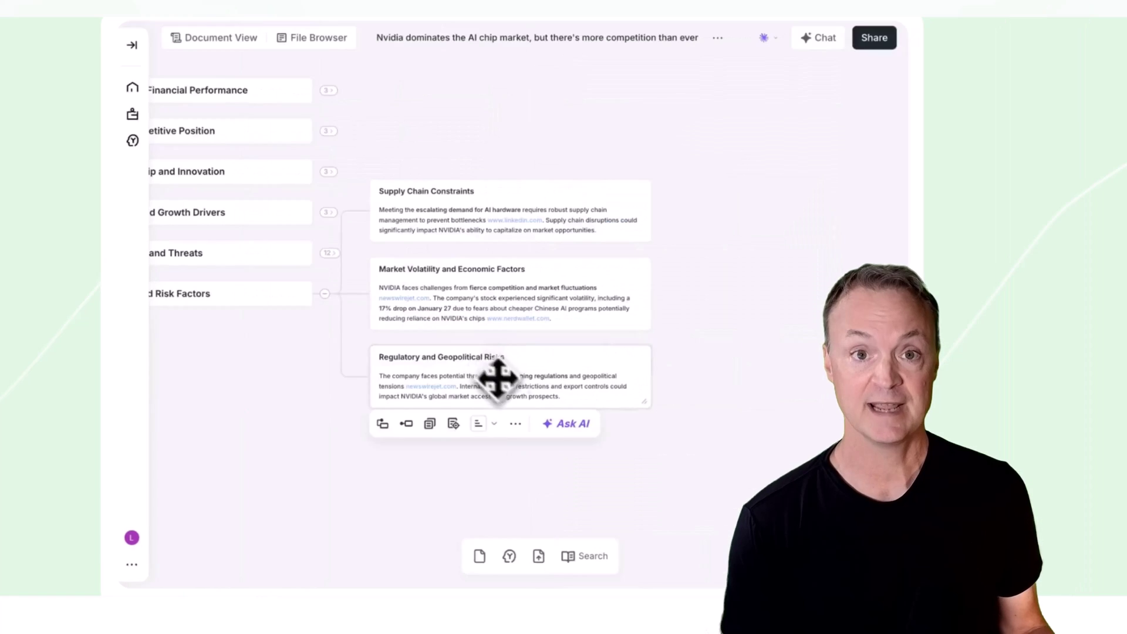
click(567, 424)
click(481, 508)
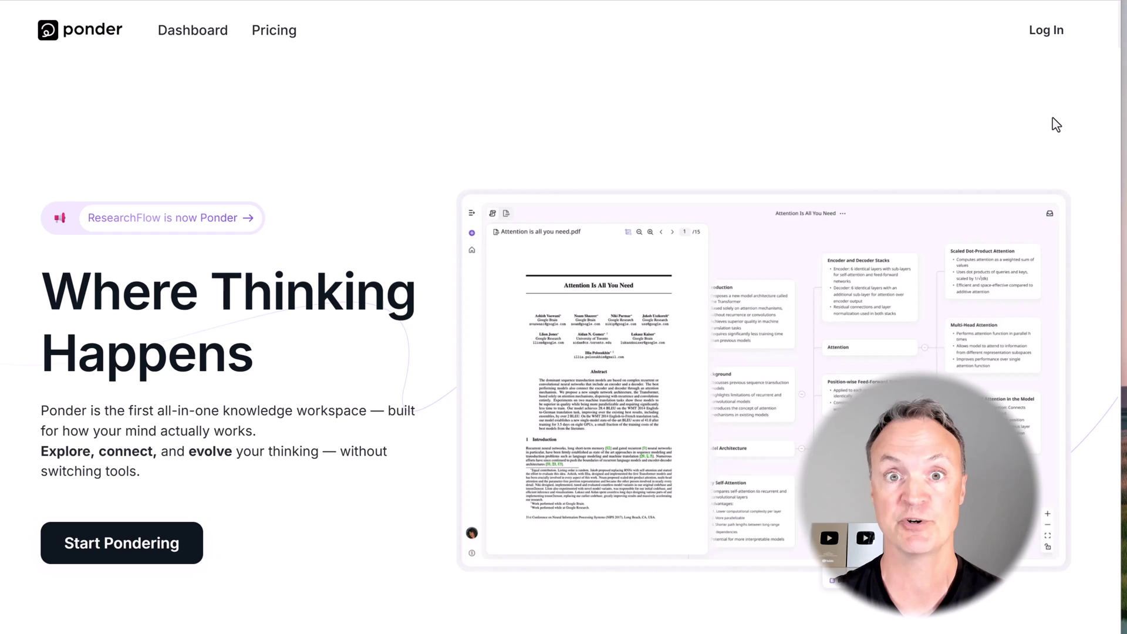
- Log in to Ponder with a Google account
click(1040, 33)
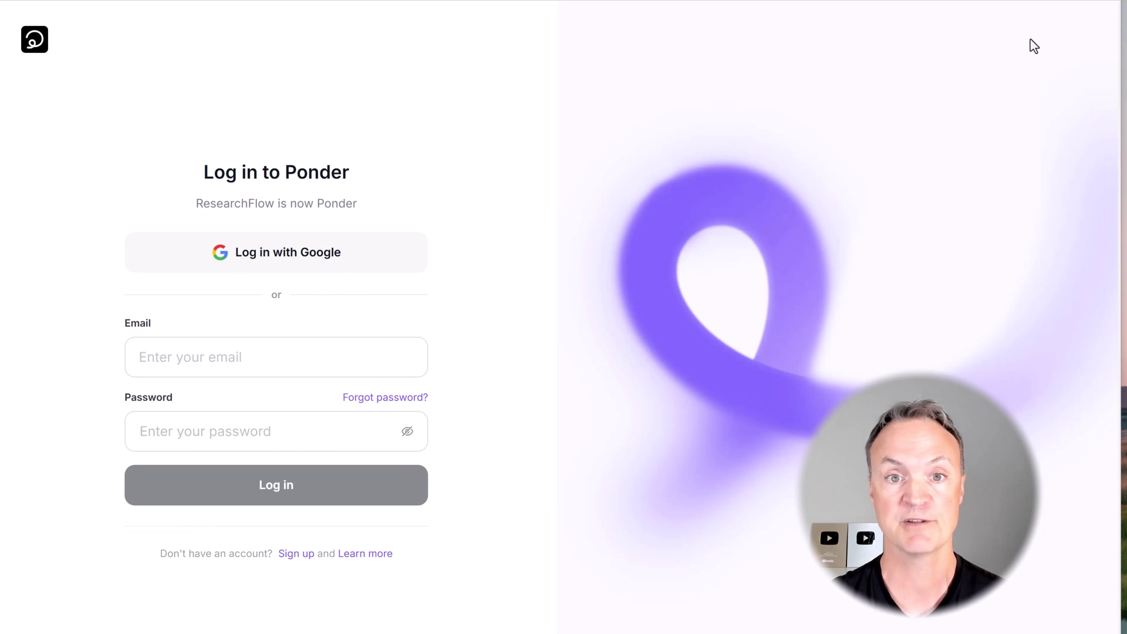
click(274, 261)
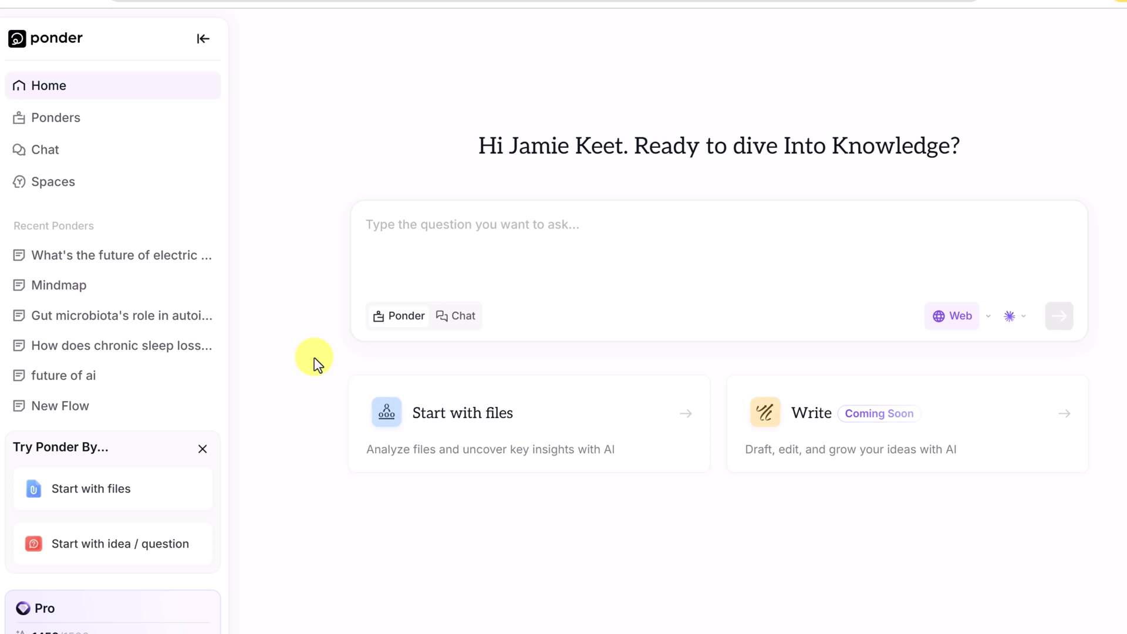
- Draft the question "What's the future of electric vehicles?" and review the available source types and AI models
click(415, 234)
text(What's the future of electric vehicles?)
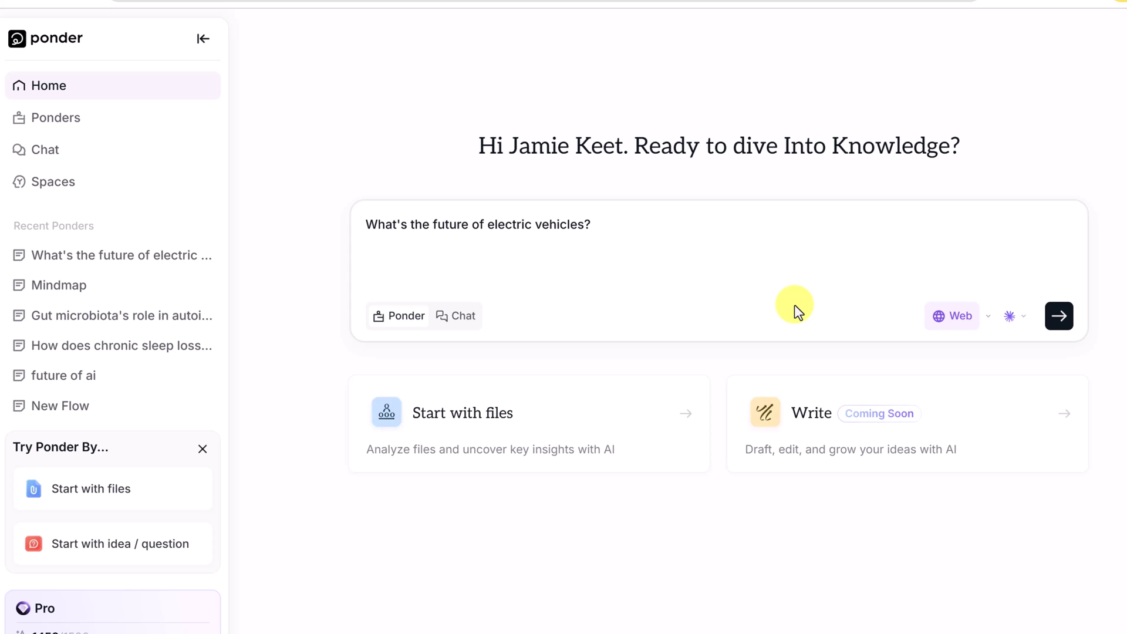
click(988, 319)
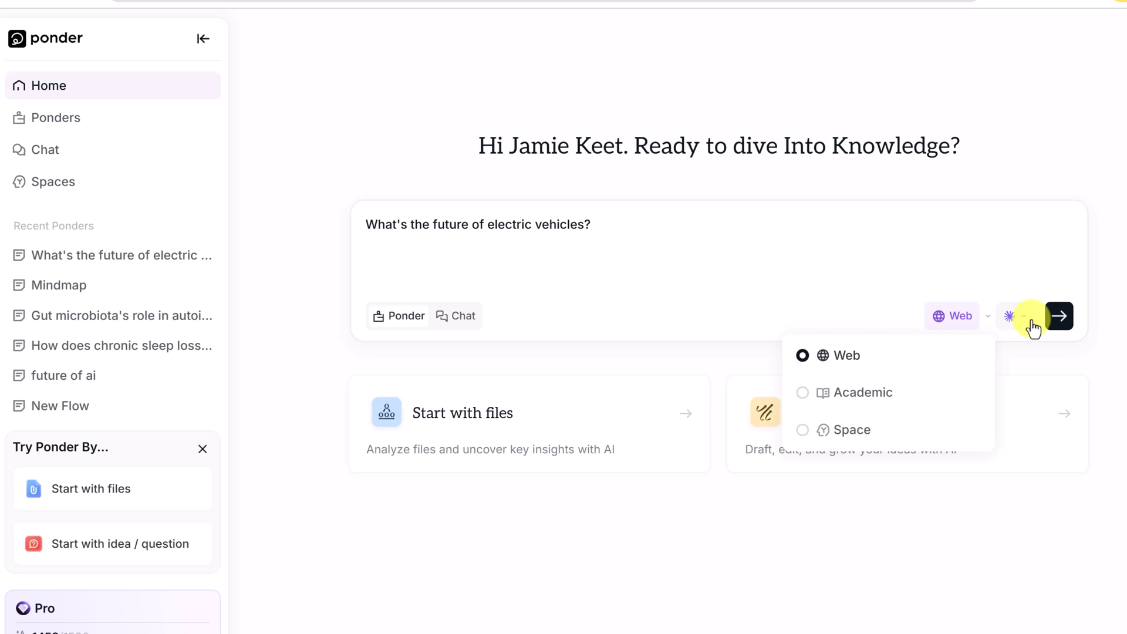
click(1032, 323)
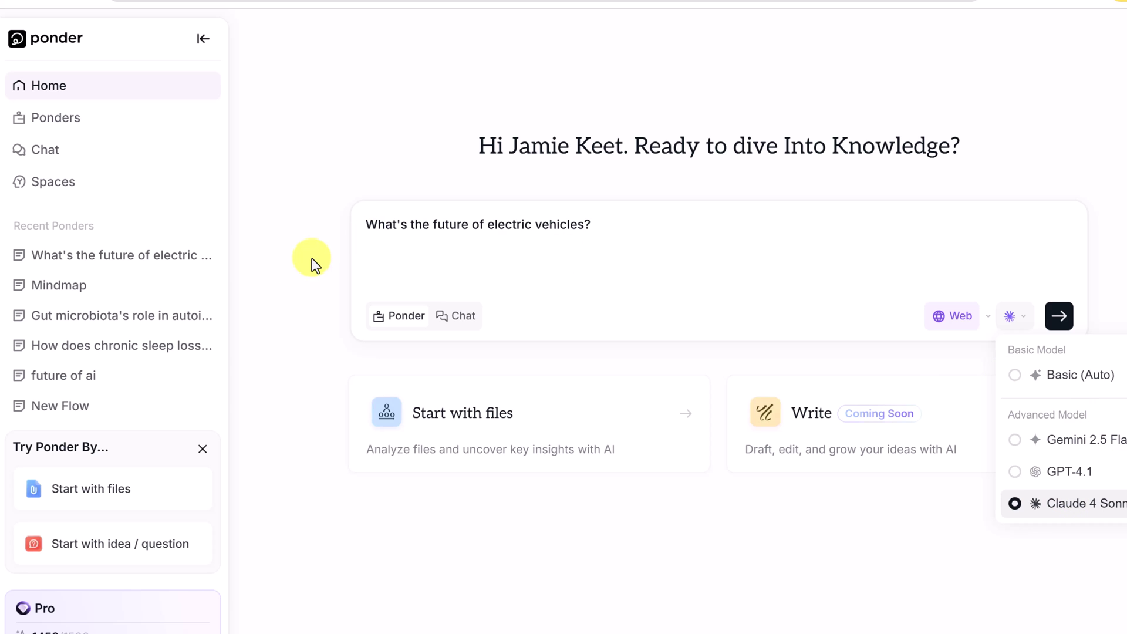
click(301, 238)
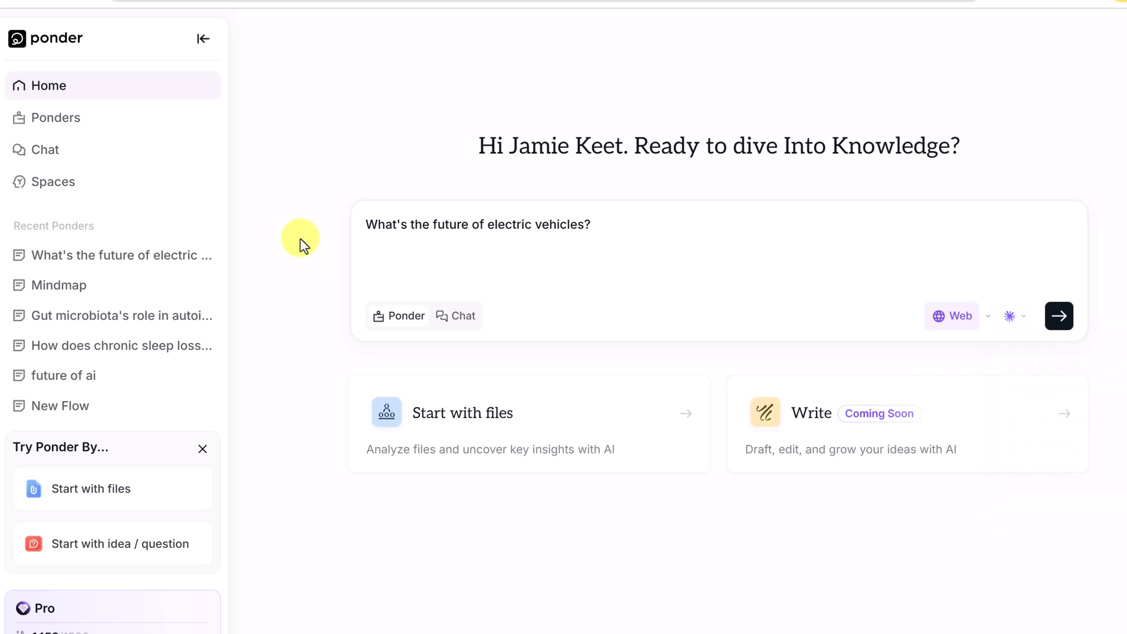
- Open the saved ponder "What's the future of electric vehicles?" and examine its Market Growth and Adoption Projections branch
click(75, 133)
click(423, 259)
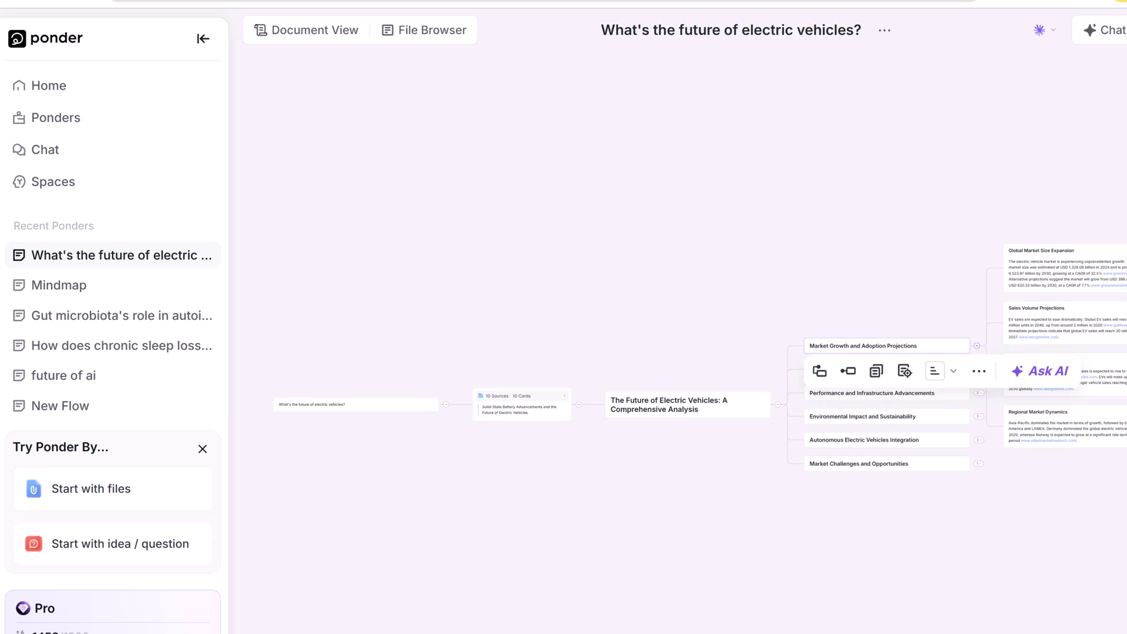
scroll(767, 604, up, 5)
drag(767, 604, 372, 558)
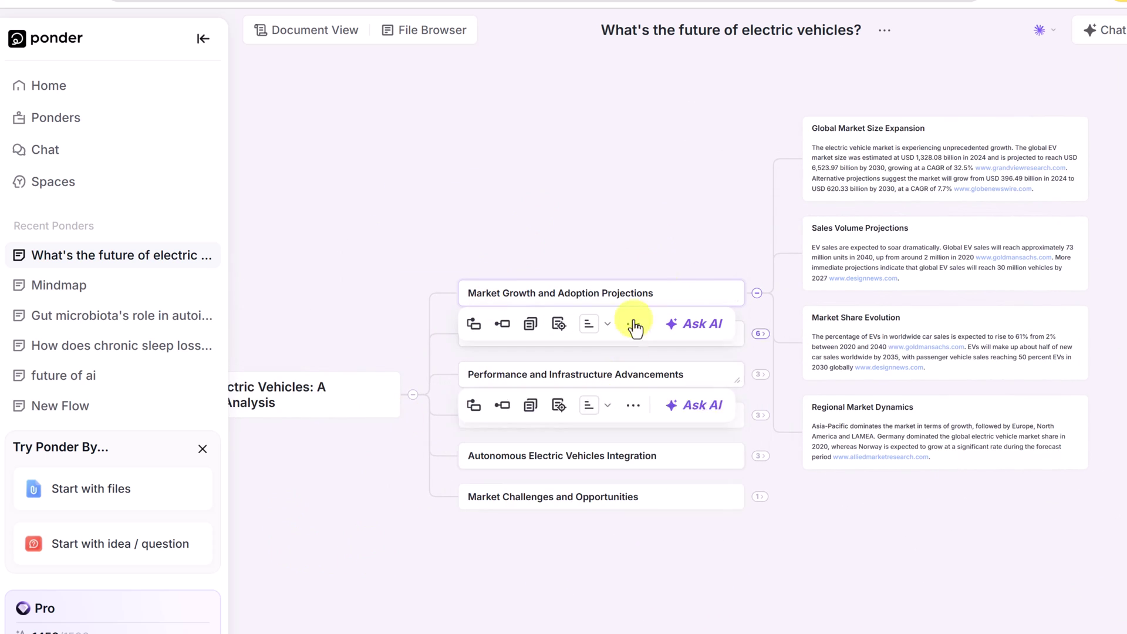
mouse_move(980, 486)
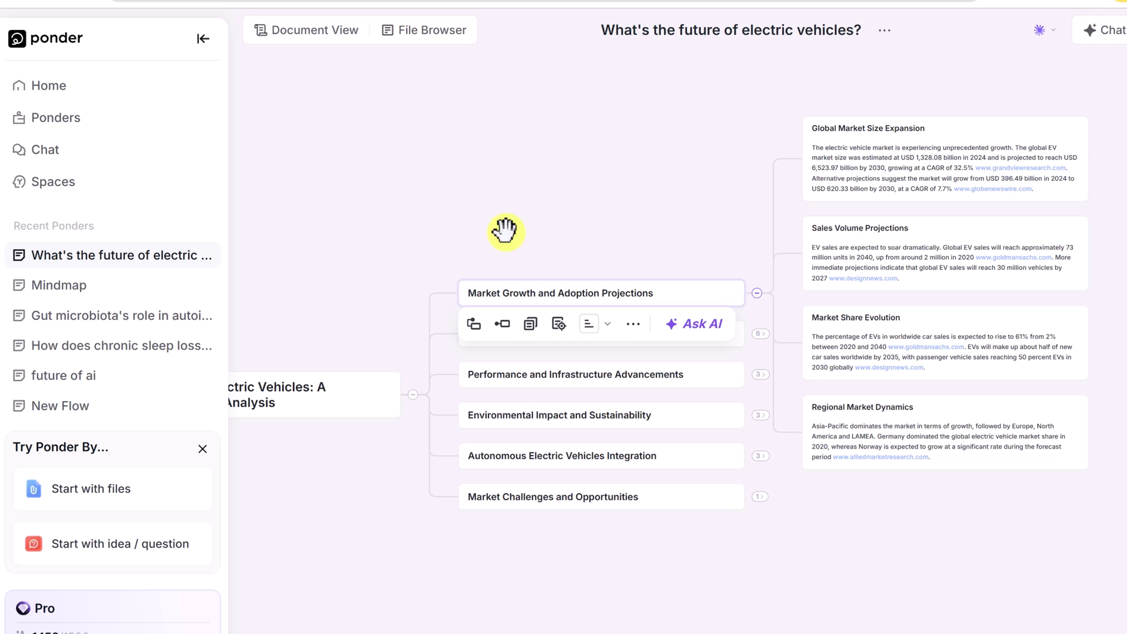
- Open the past chat "Electric Vehicles: Future Trends, Challenges, and Growth" and read the answer through to its conclusion
click(68, 158)
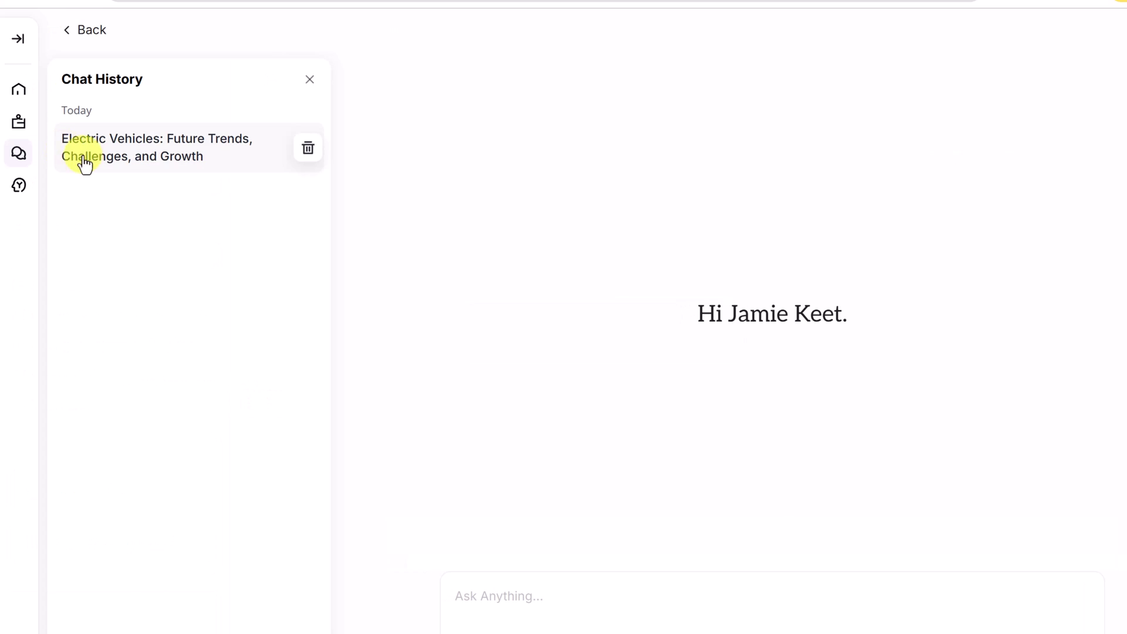
click(159, 173)
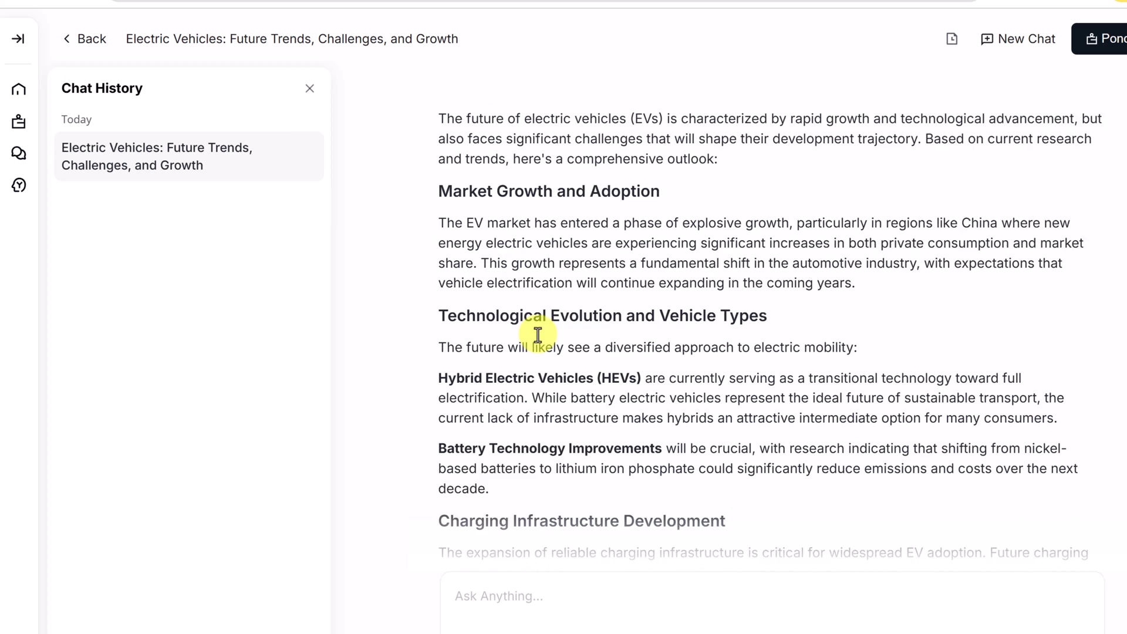
scroll(585, 336, down, 15)
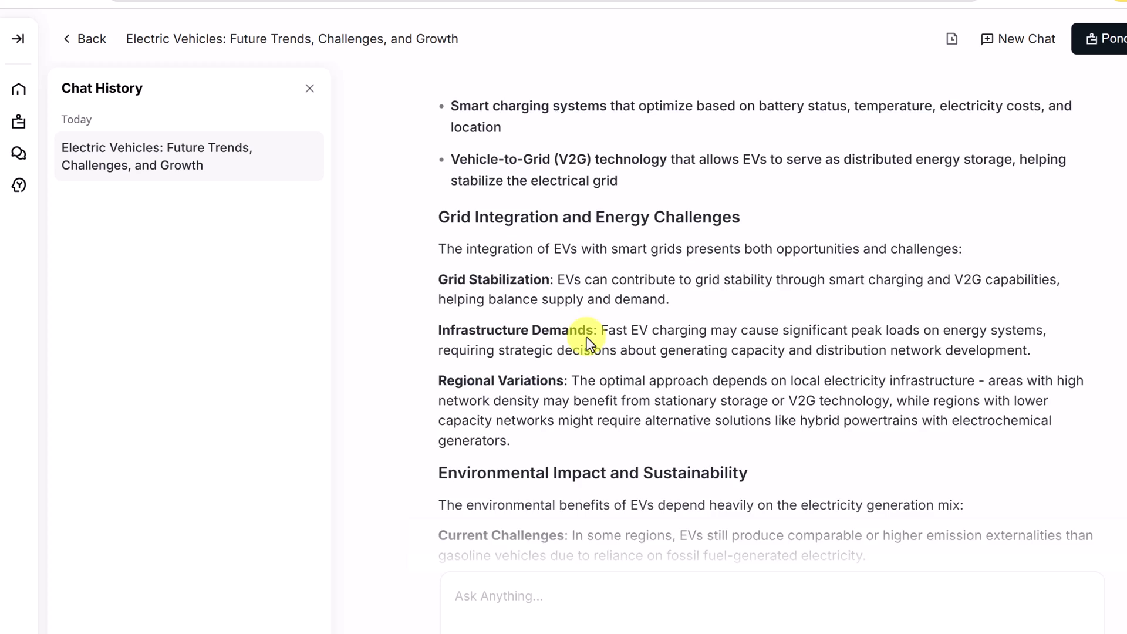
scroll(585, 337, down, 8)
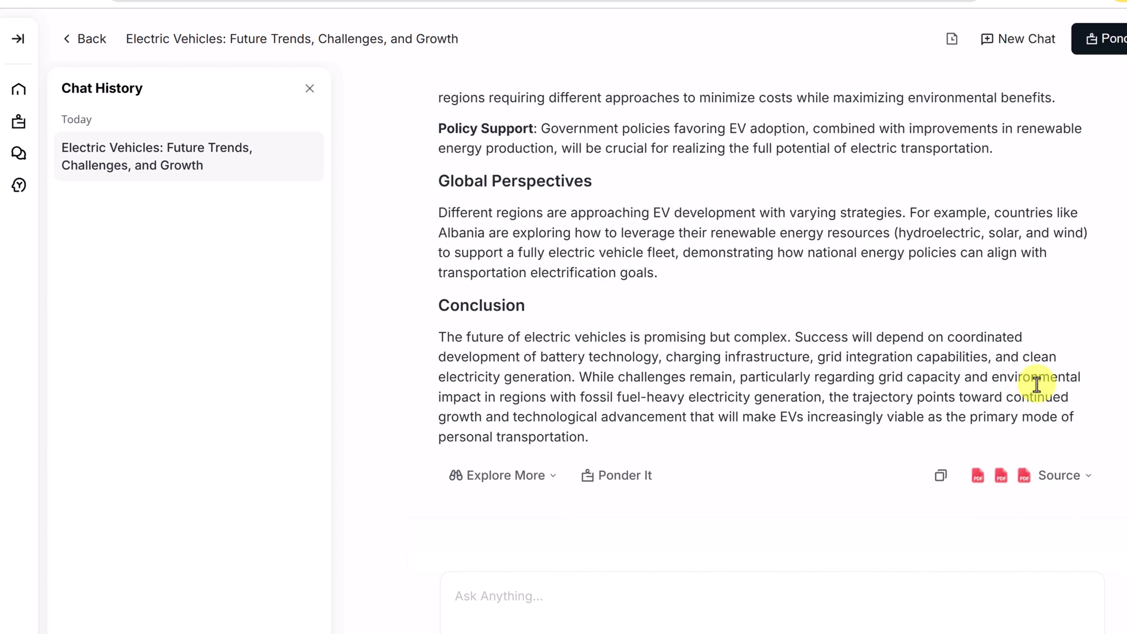
- Expand the source list of the chat answer and look through the cited PDF papers
click(1089, 482)
scroll(850, 428, down, 6)
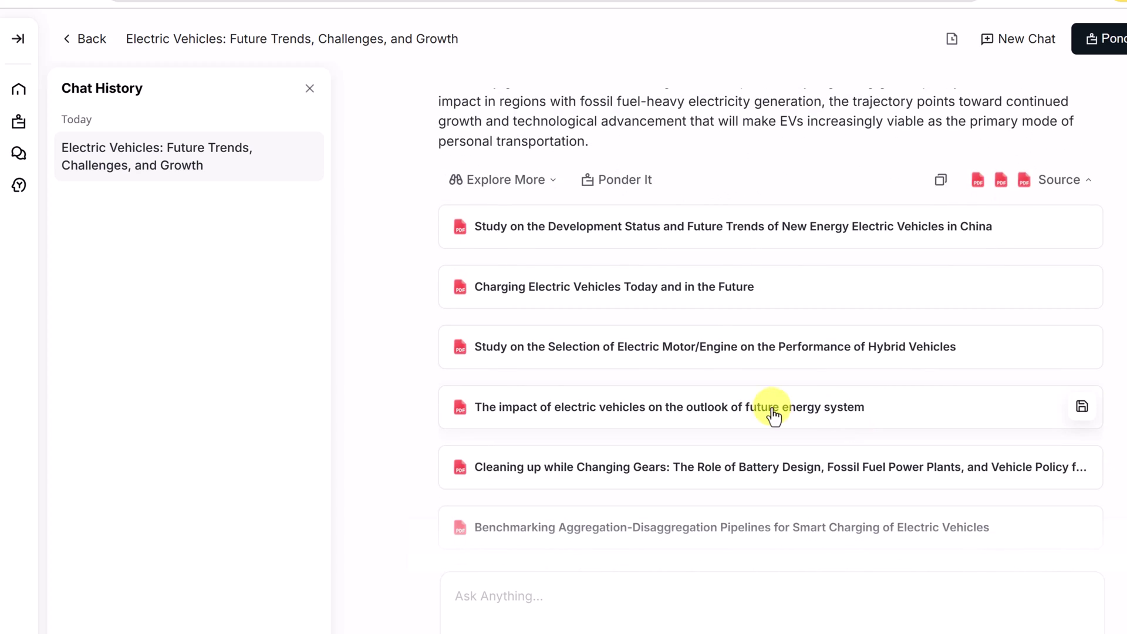
scroll(642, 282, down, 2)
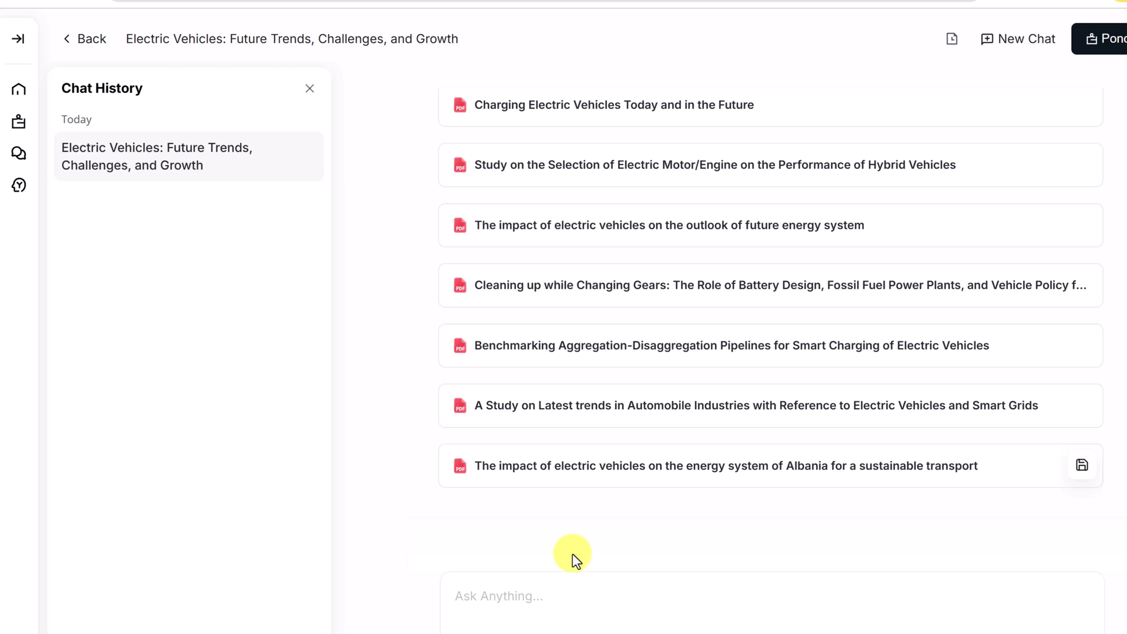
click(542, 596)
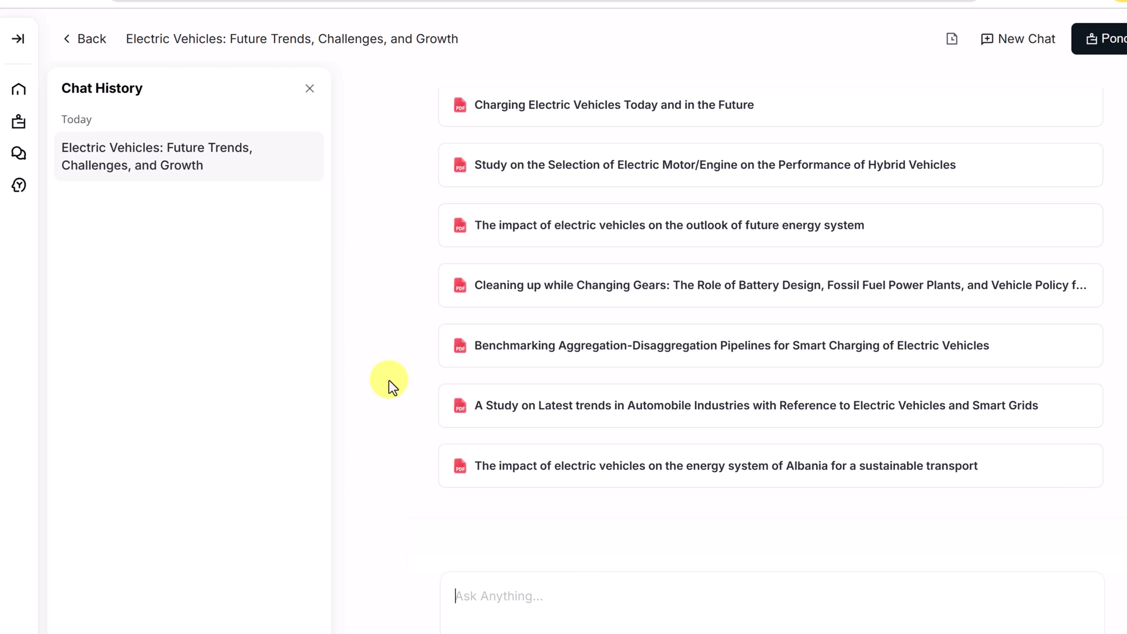
- Return to the home page and review the file analysis input options for web links, YouTube videos and pasted text
click(18, 89)
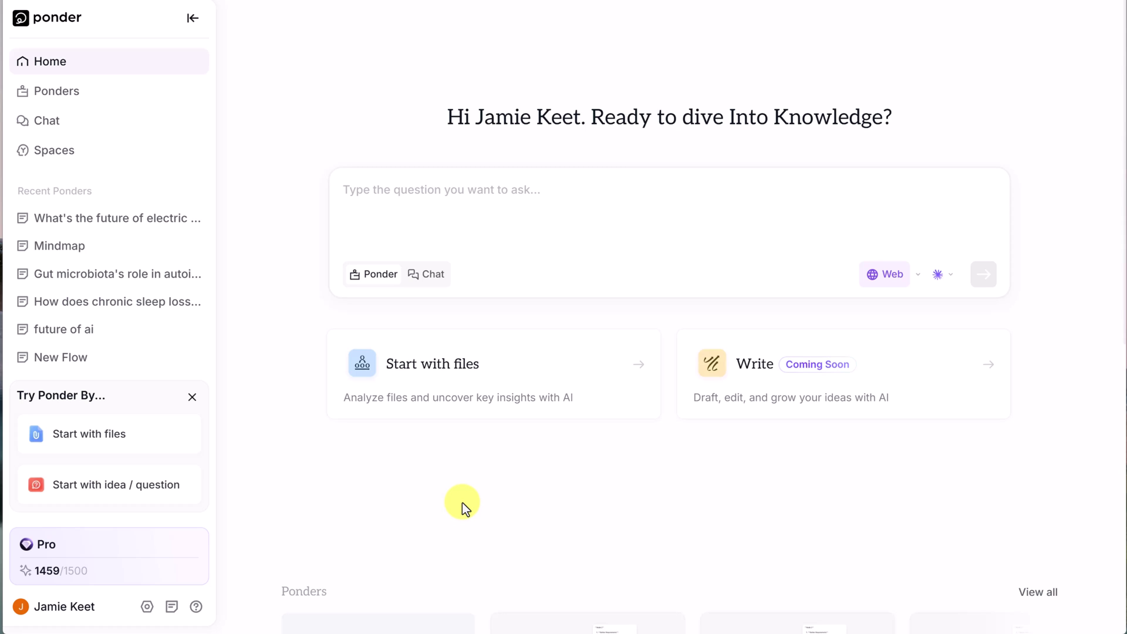
click(465, 392)
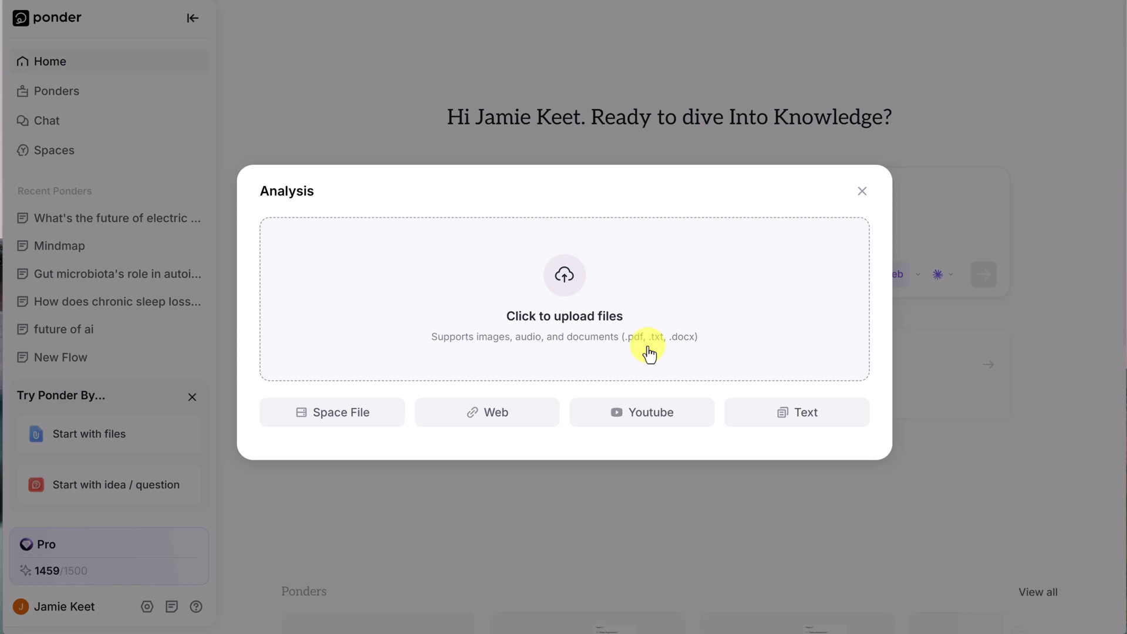
click(487, 418)
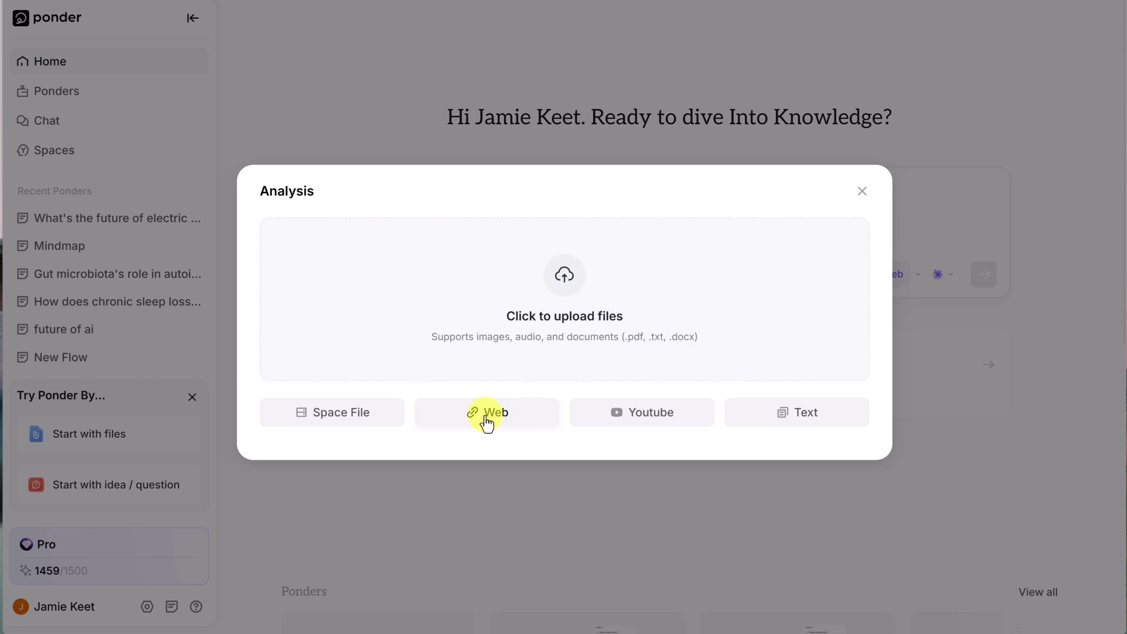
click(829, 119)
click(647, 418)
click(828, 120)
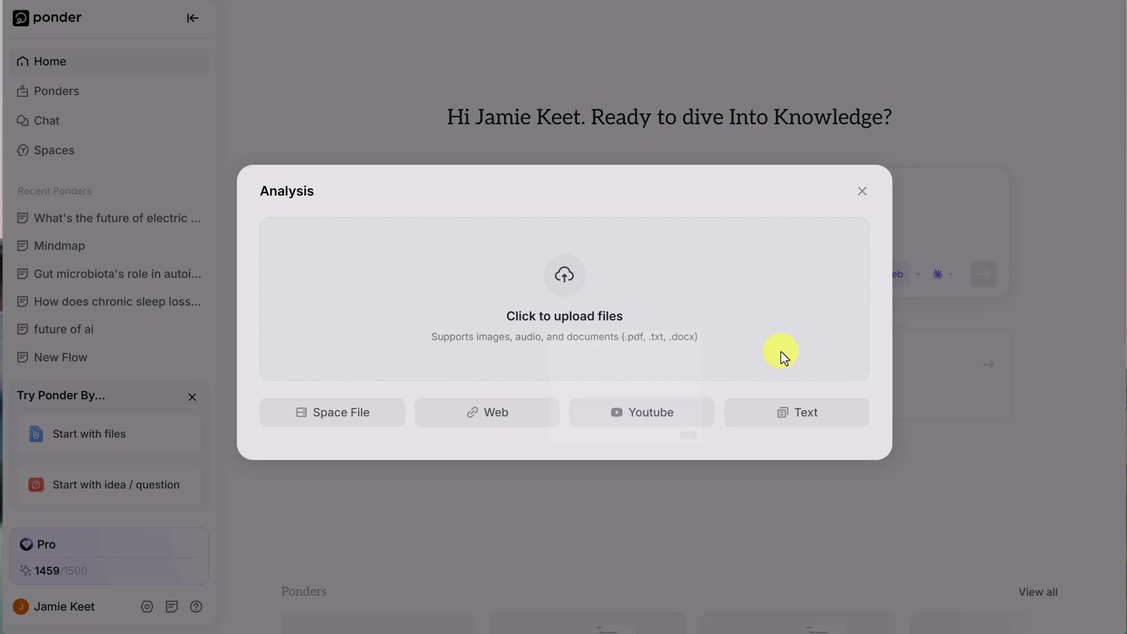
click(800, 419)
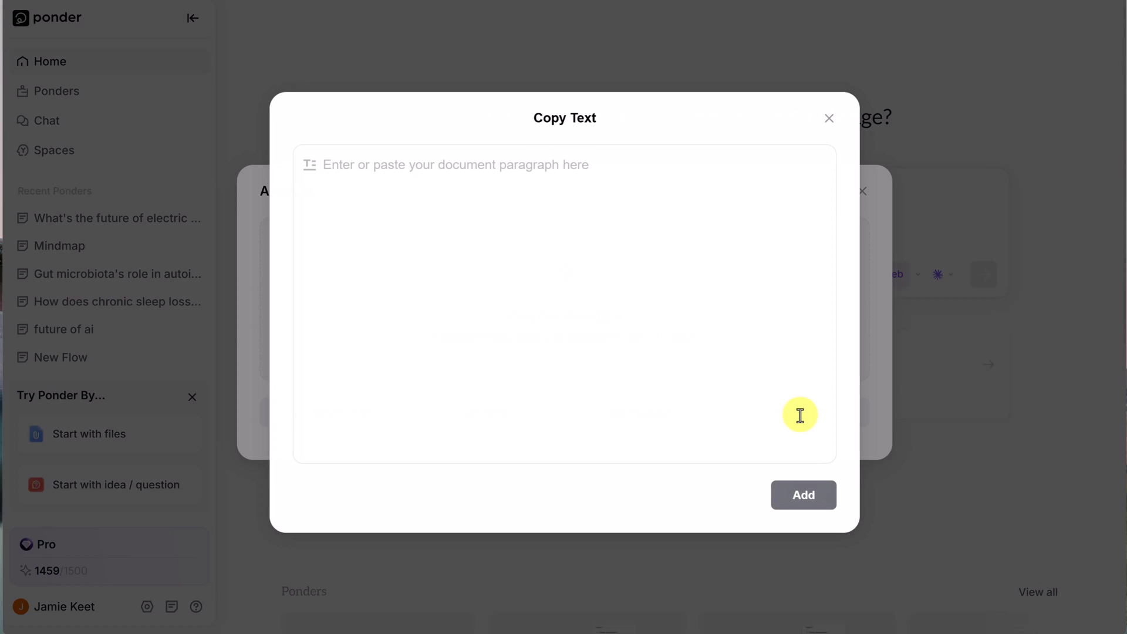
click(829, 119)
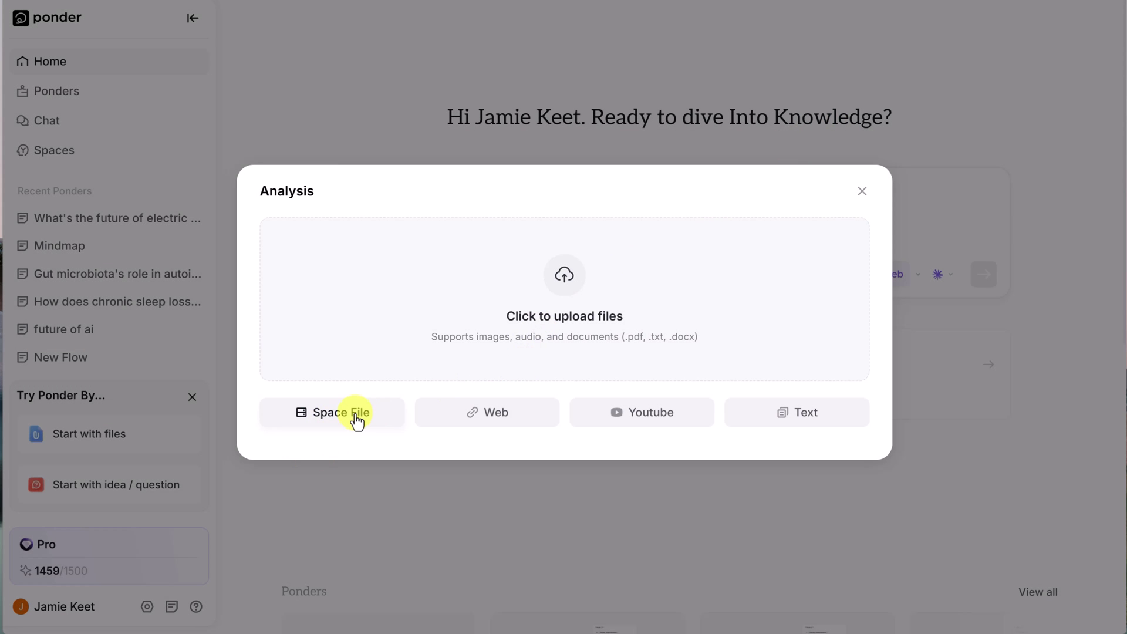
click(860, 192)
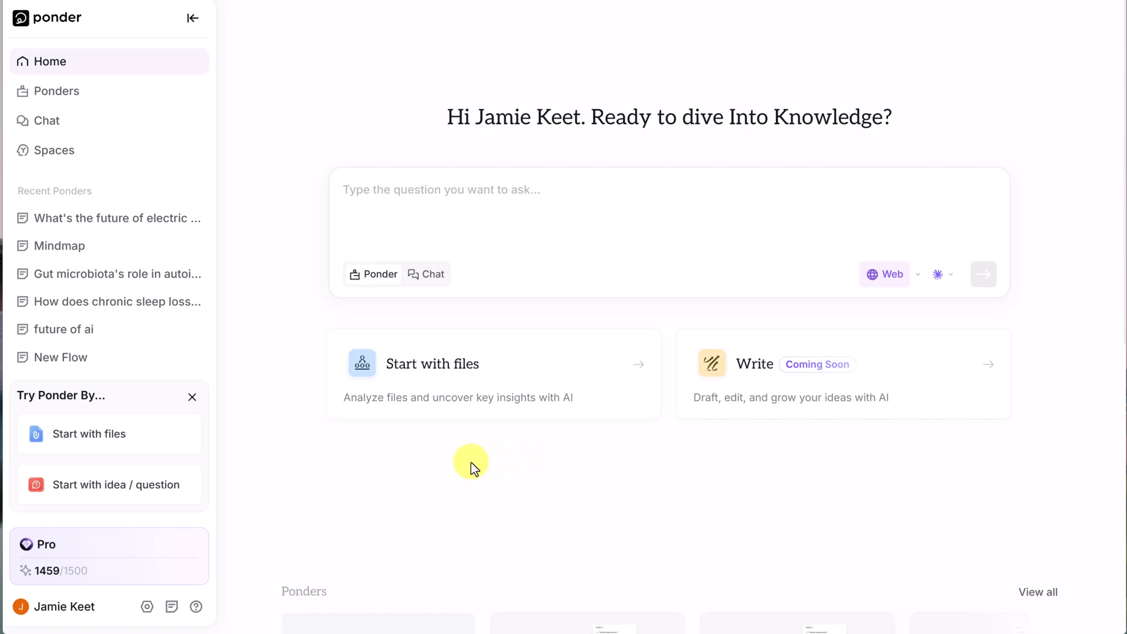
- Create a new space named "EVs"
click(82, 155)
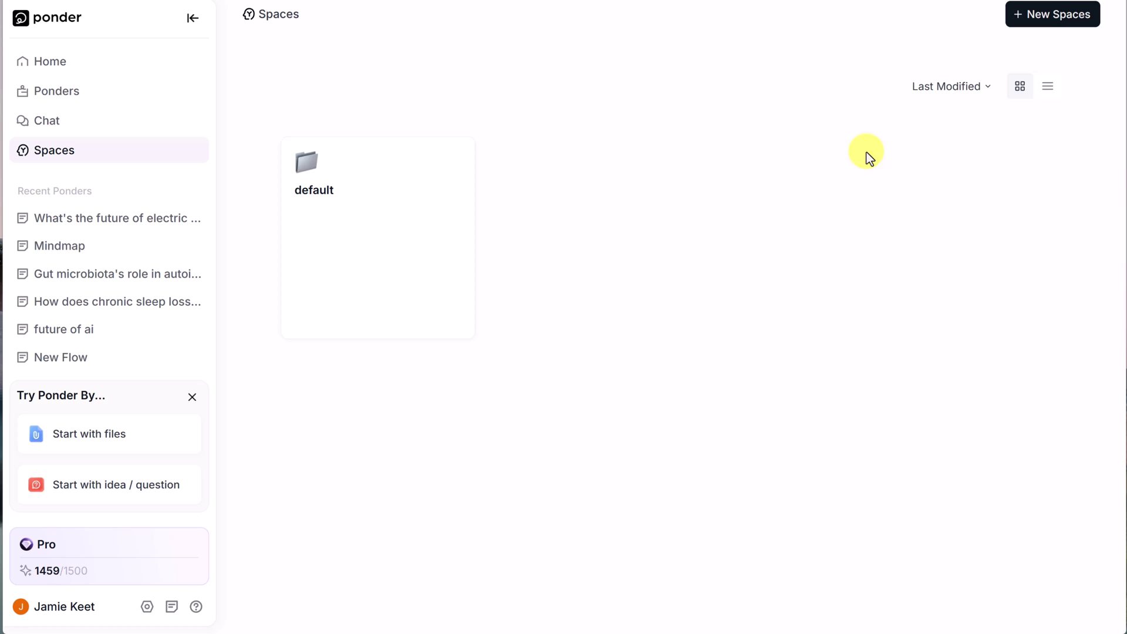
click(1026, 17)
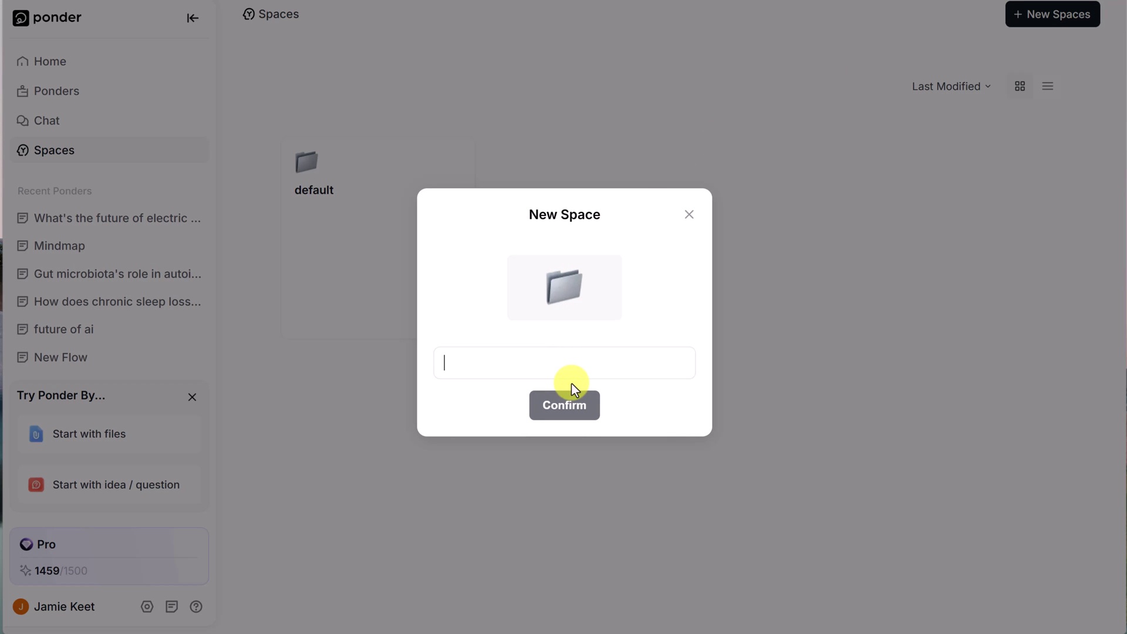
click(550, 362)
text(EV)
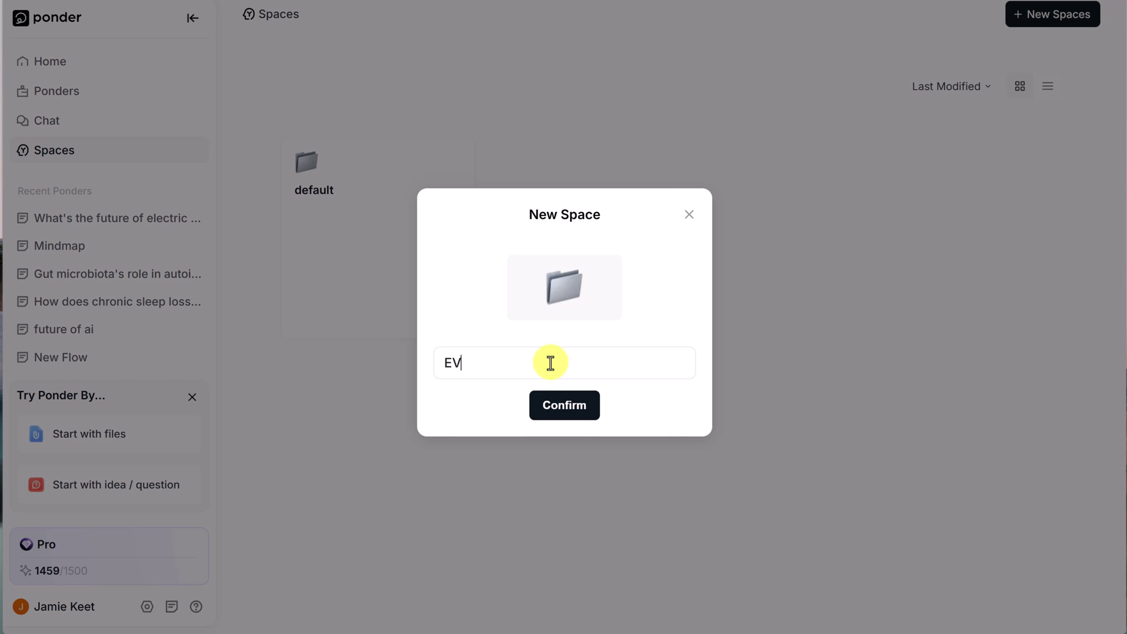
text(s)
click(580, 416)
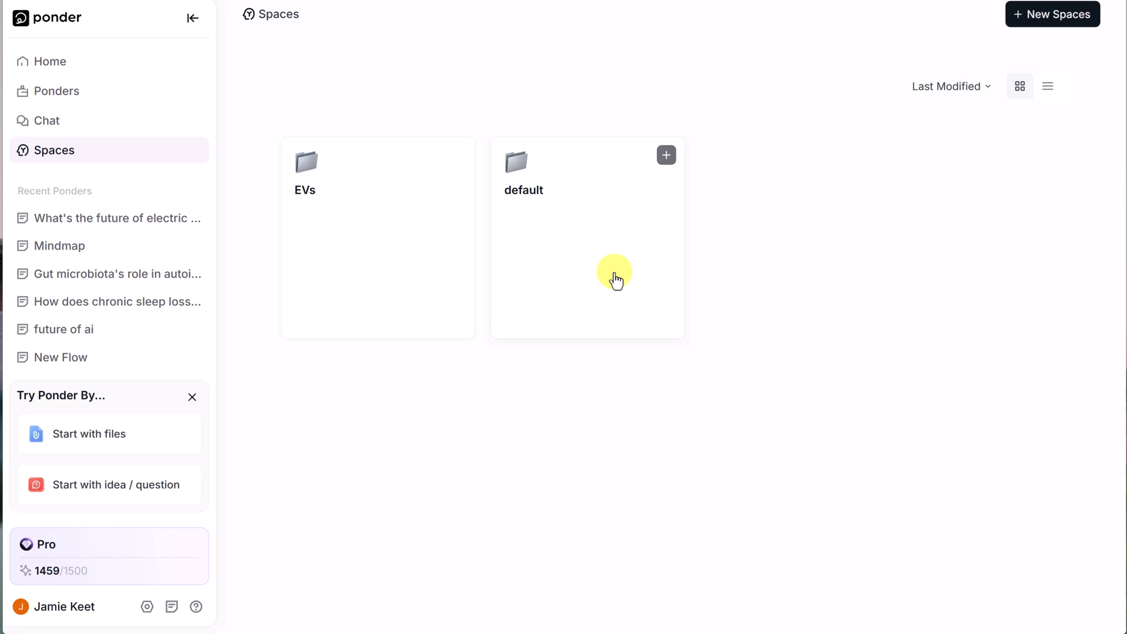
- Upload 84498.pdf, "A Paradox over Electric Vehicles, Mining of Lithium for Car Batteries.pdf", "alternatives to electric cars.pdf" and Electric-Vehicles-are-the-Future.pdf to the EVs space
click(394, 245)
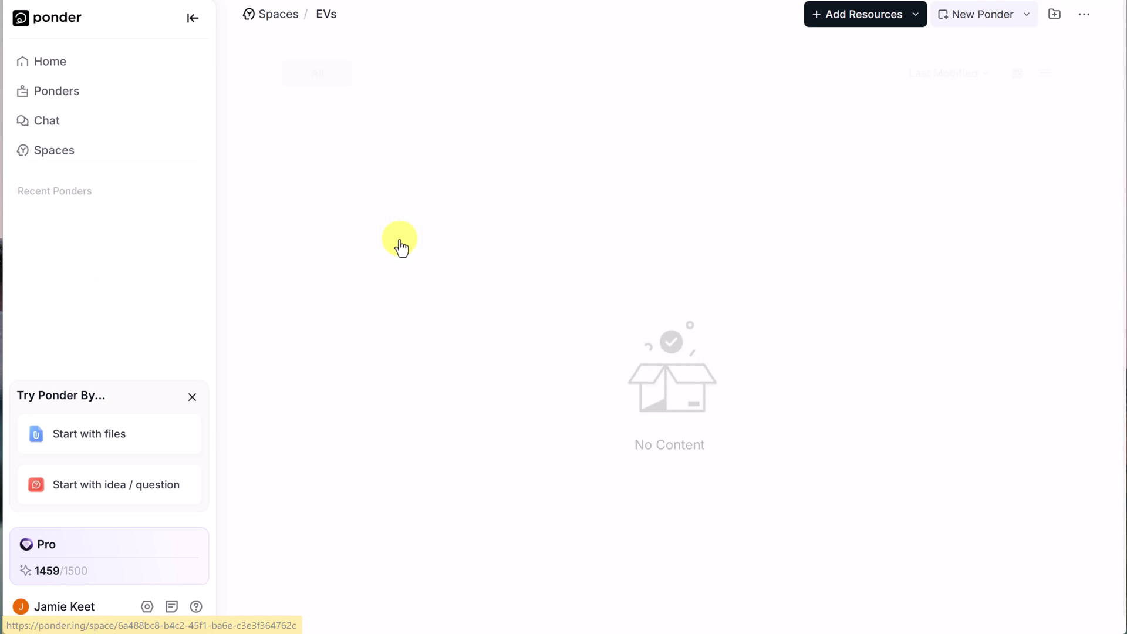
click(912, 21)
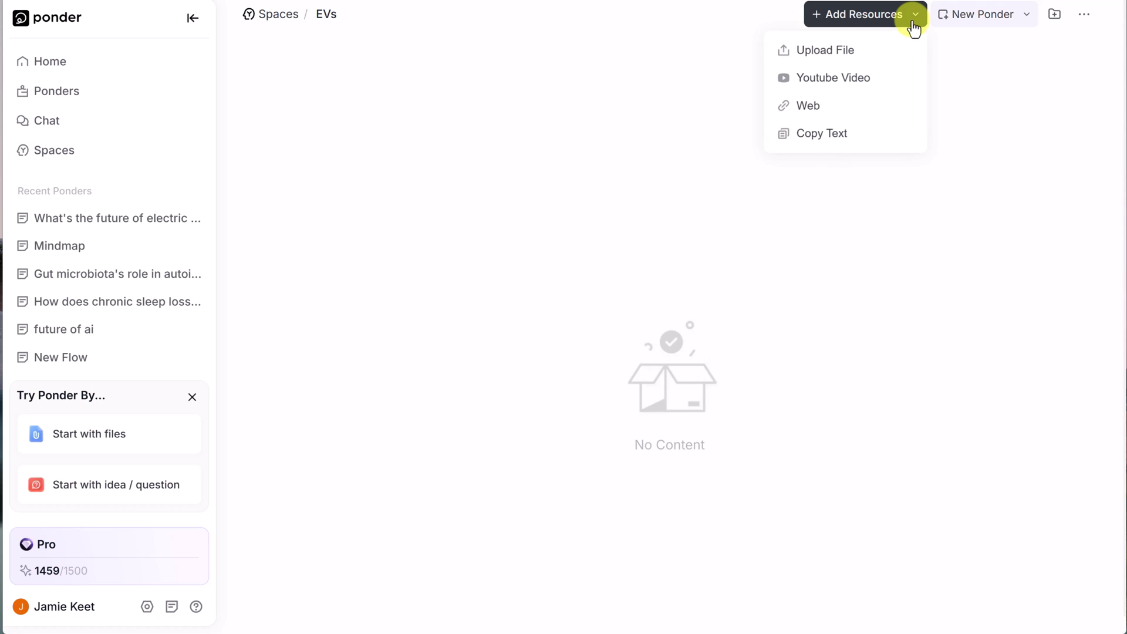
click(844, 54)
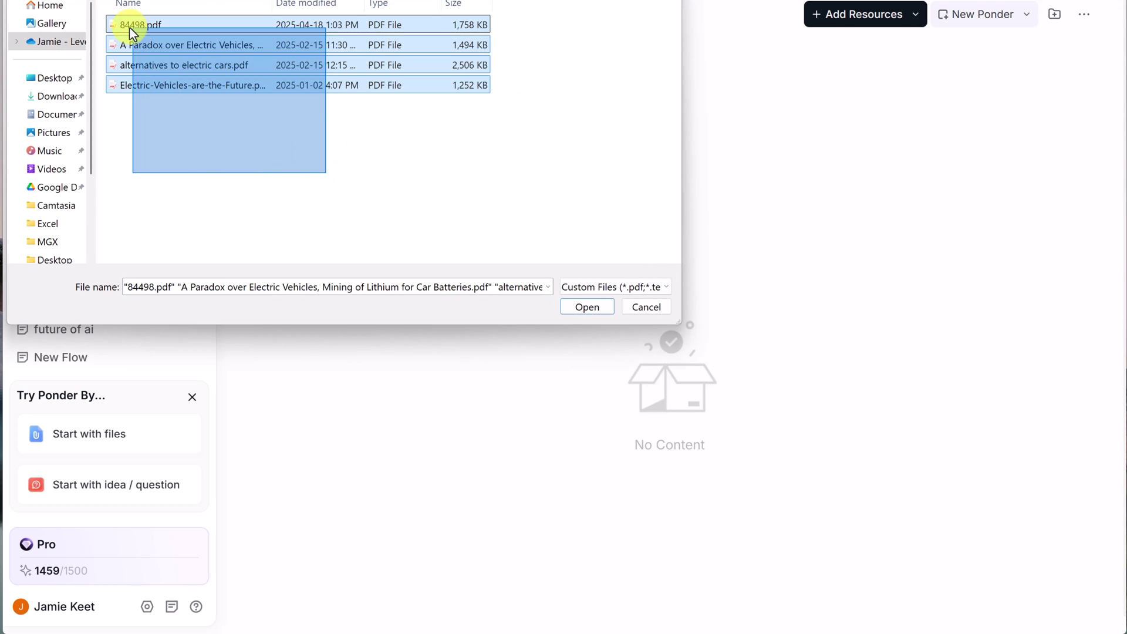
drag(129, 27, 129, 27)
click(589, 304)
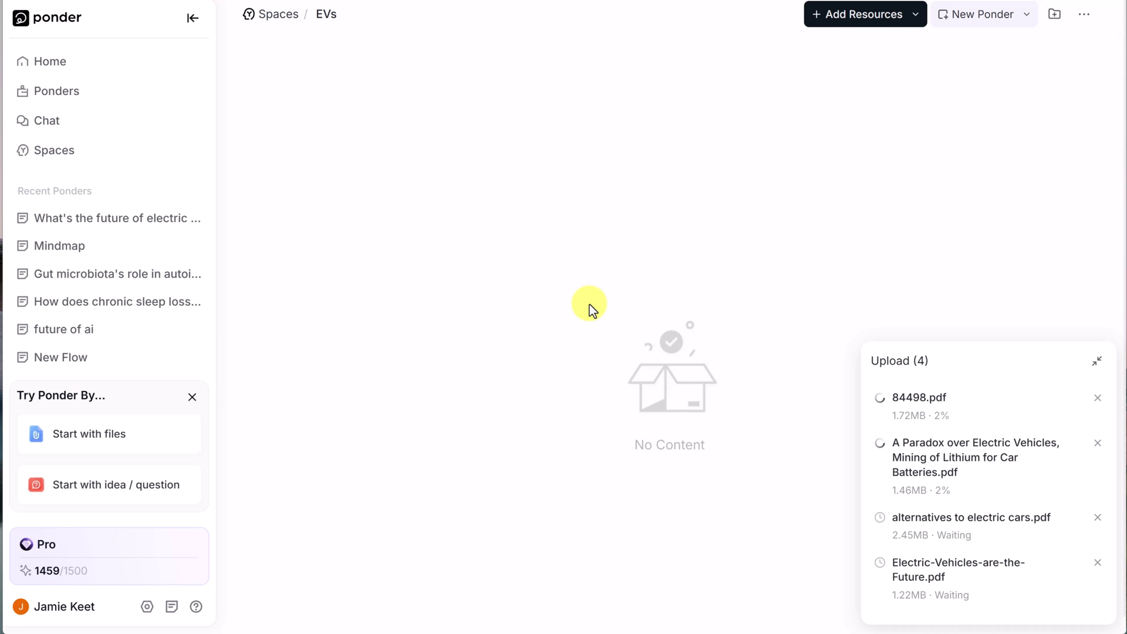
click(902, 17)
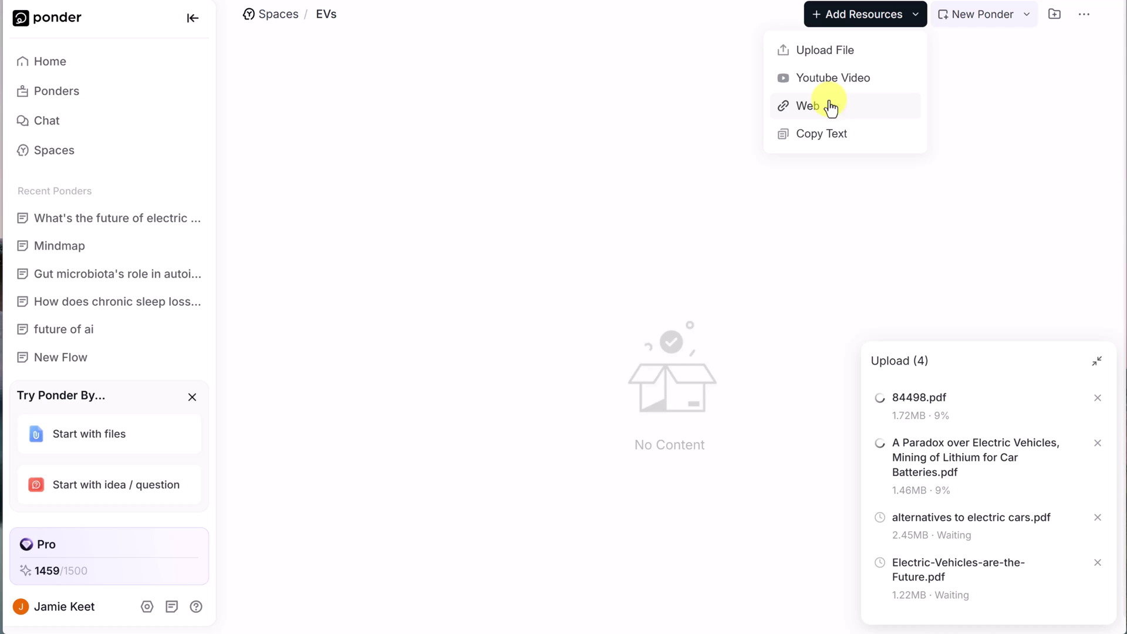
click(820, 82)
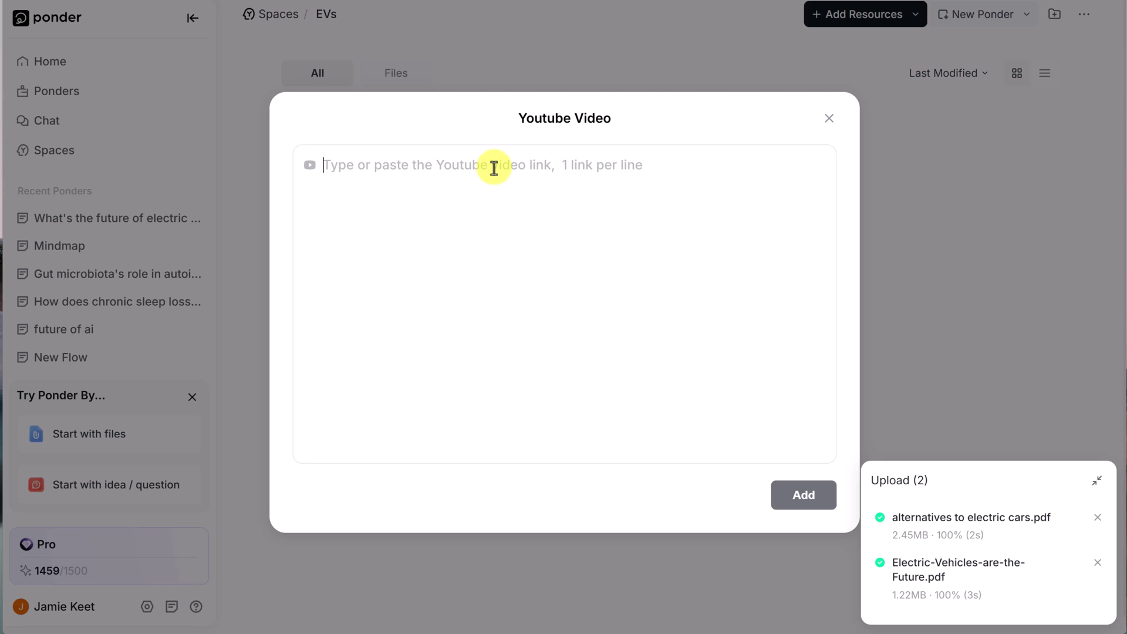
click(493, 168)
text(https://www.youtube.com/watch?v=OEkIh2PcSYE)
click(821, 498)
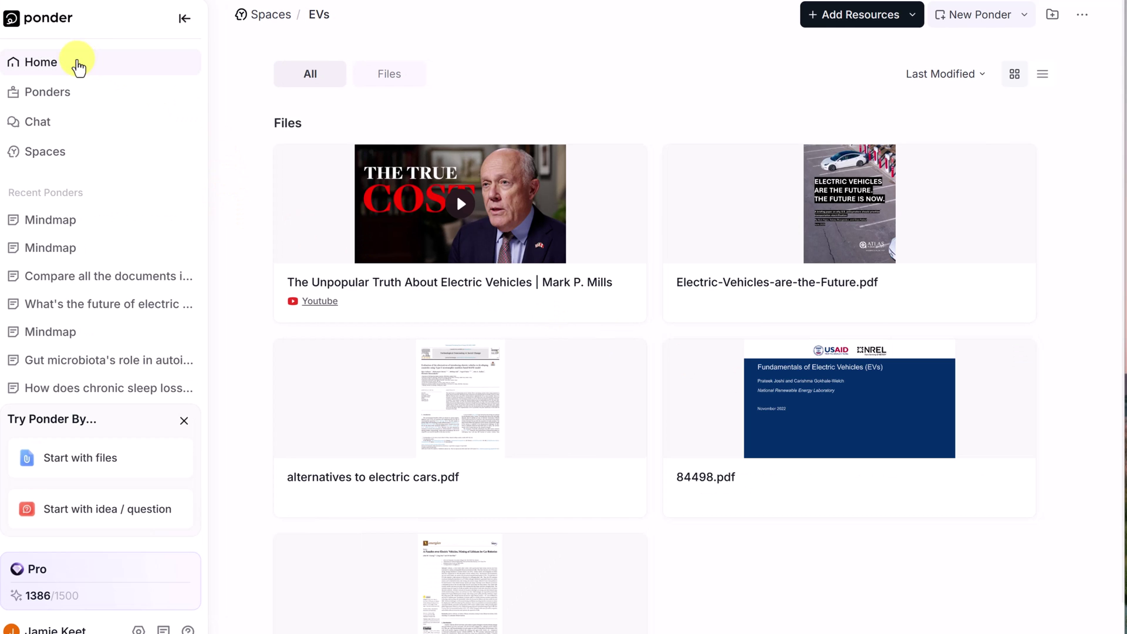
- Start a file analysis from the home page with all five files of the EVs space as references
click(78, 65)
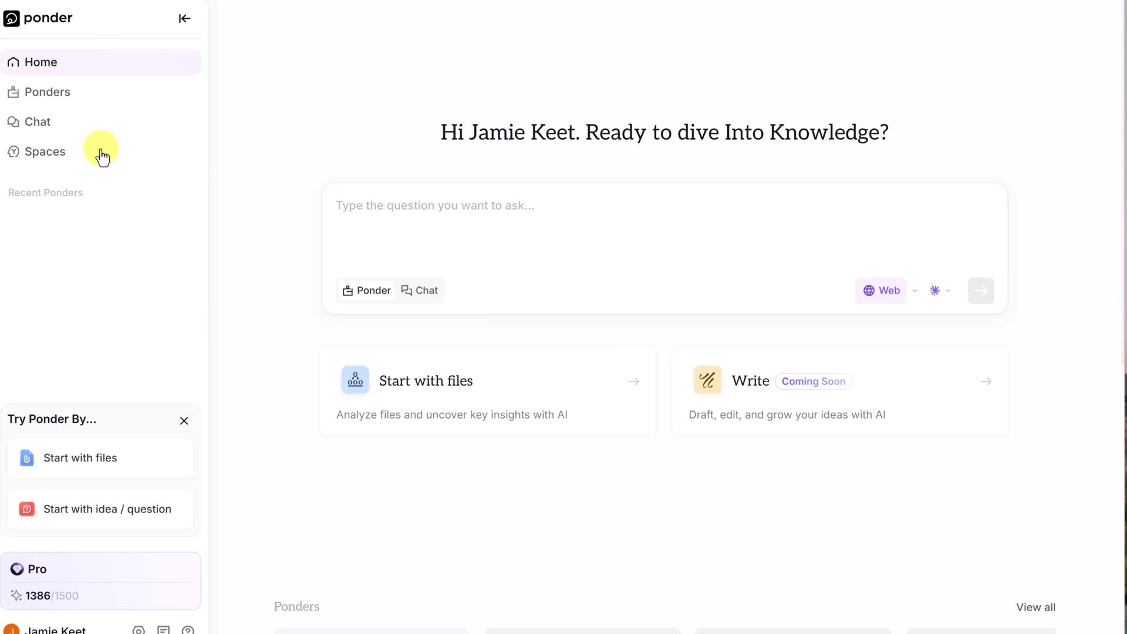
click(384, 378)
click(378, 449)
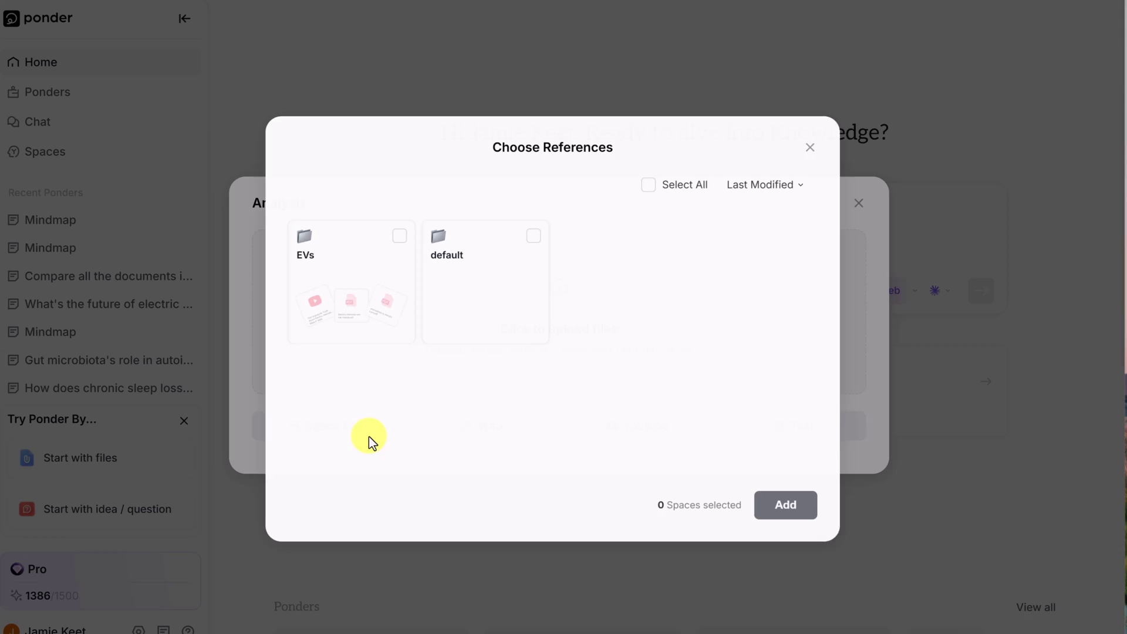
click(414, 239)
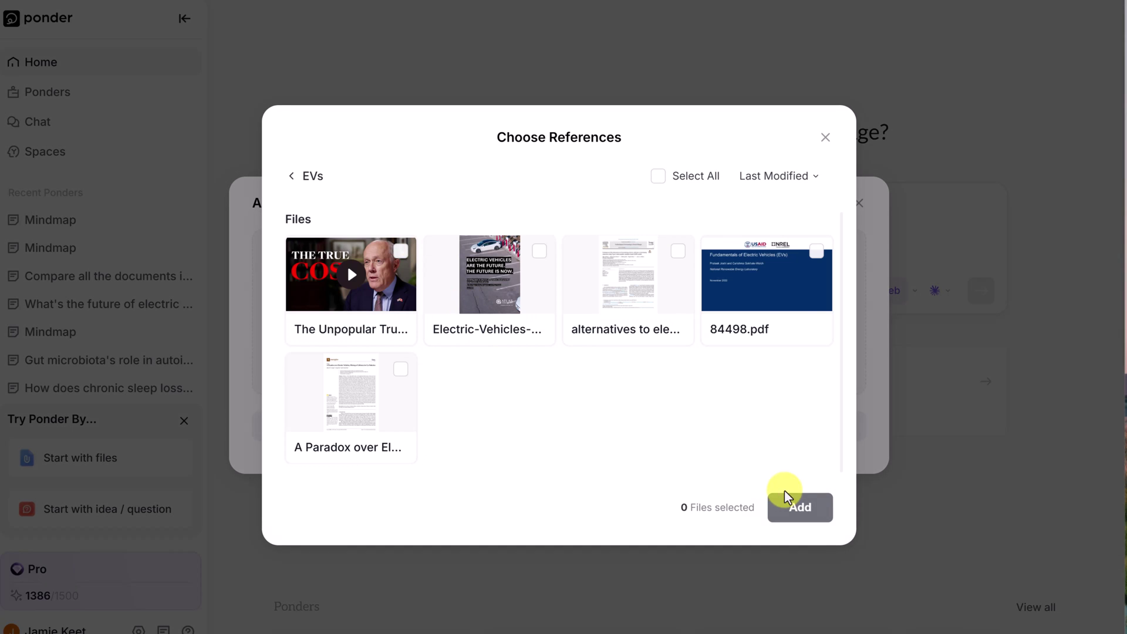
click(660, 177)
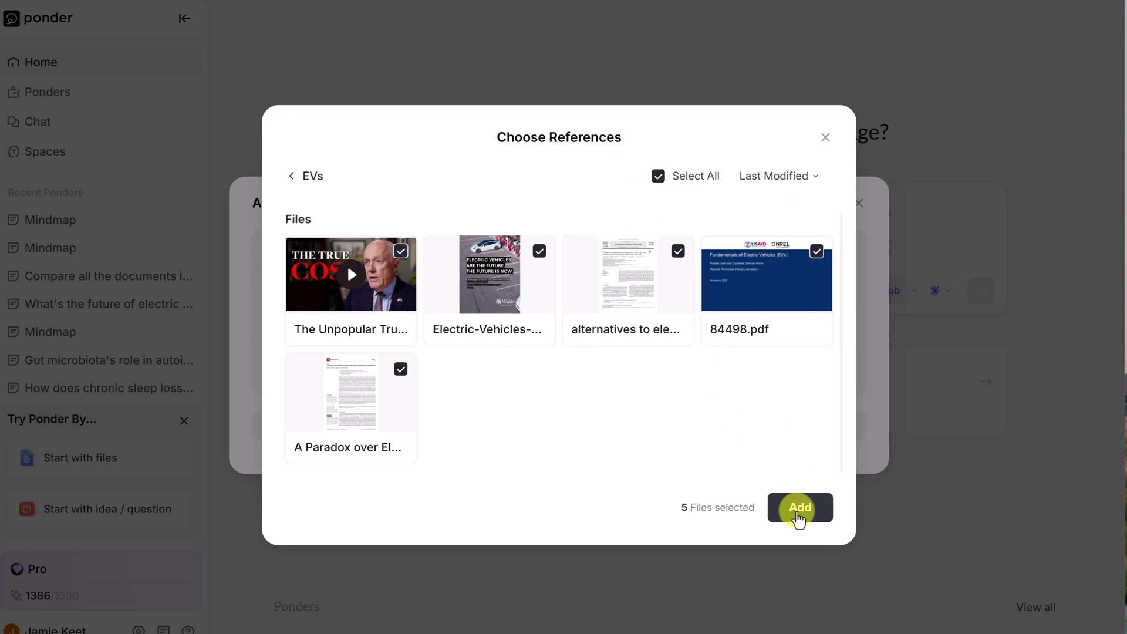
click(793, 513)
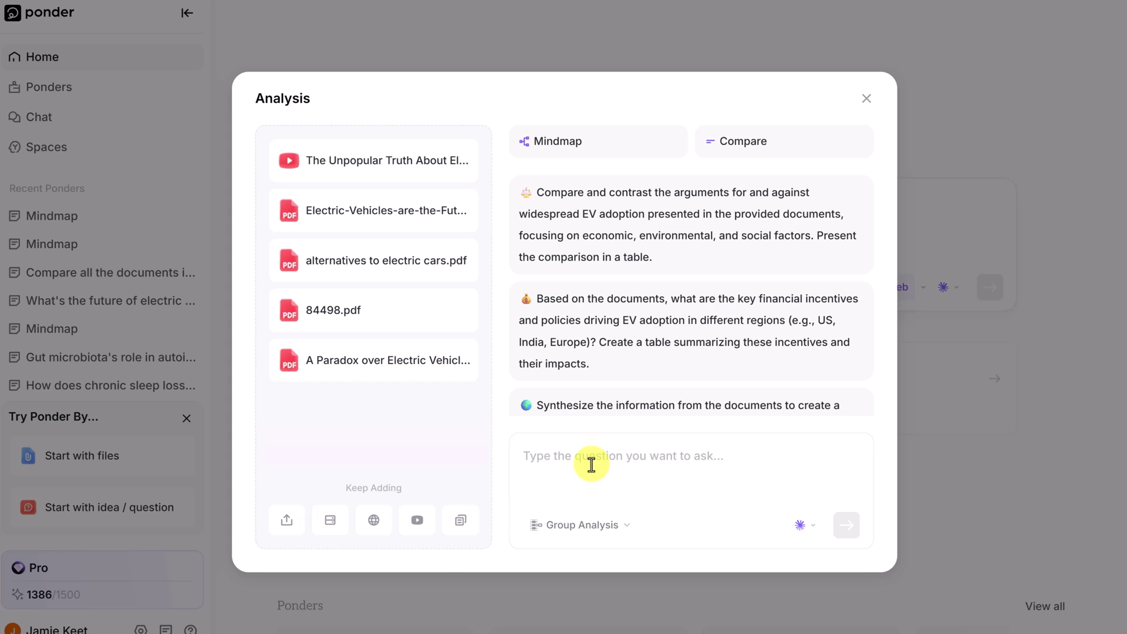
- Review the analysis modes, AI models and suggested questions, and generate a mindmap of the resources with Group Analysis and Claude 4 Sonnet
click(619, 526)
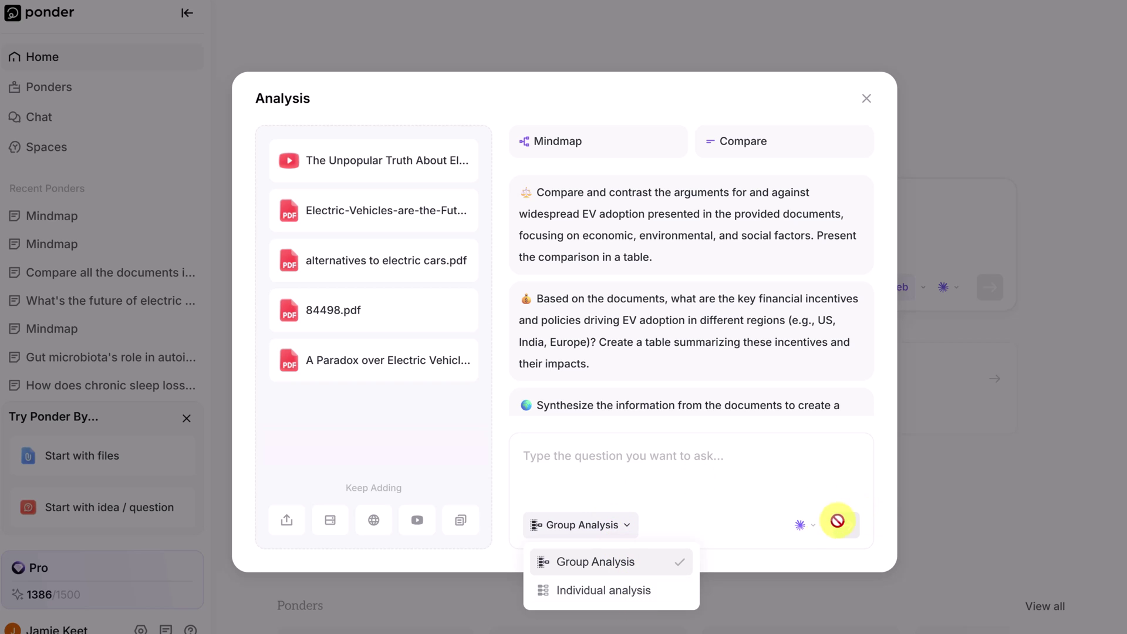
click(813, 528)
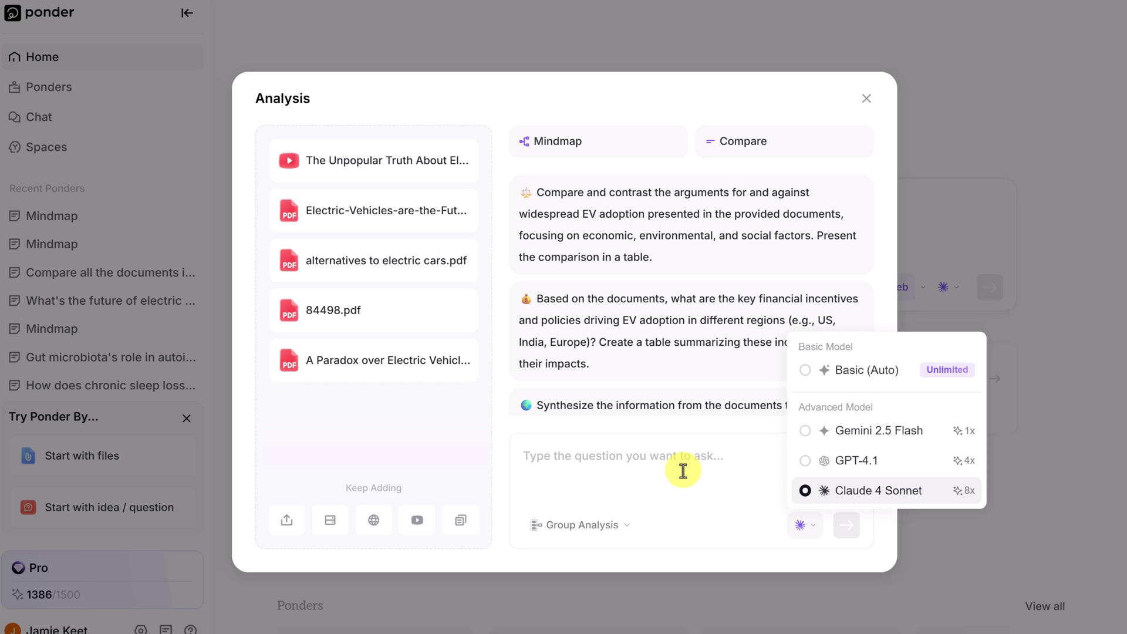
click(664, 463)
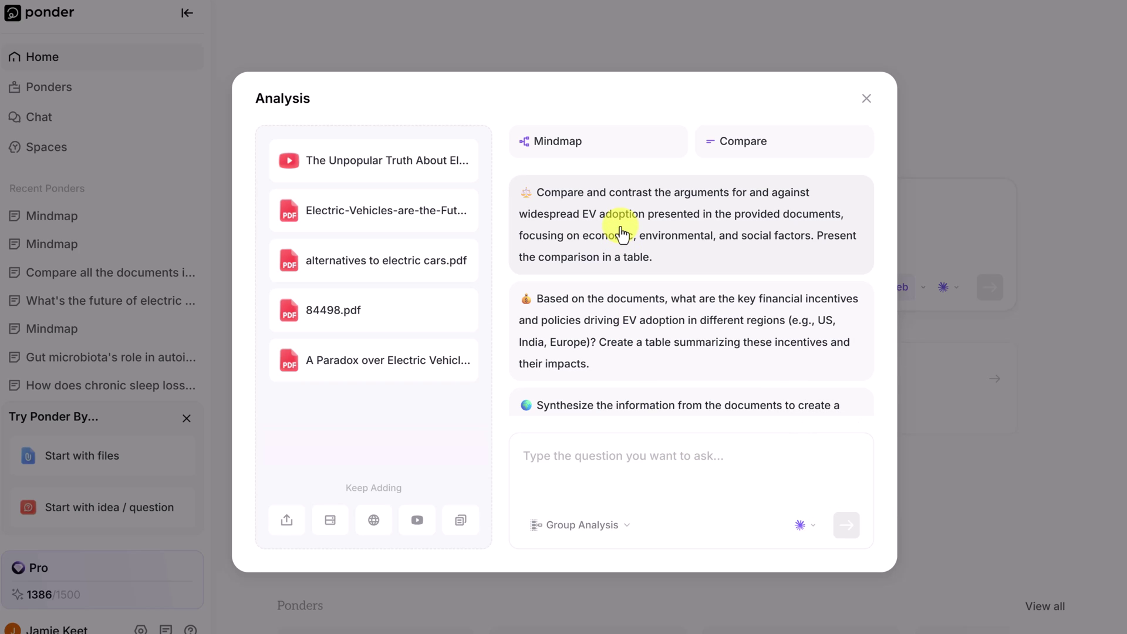
scroll(630, 232, down, 2)
scroll(629, 231, down, 2)
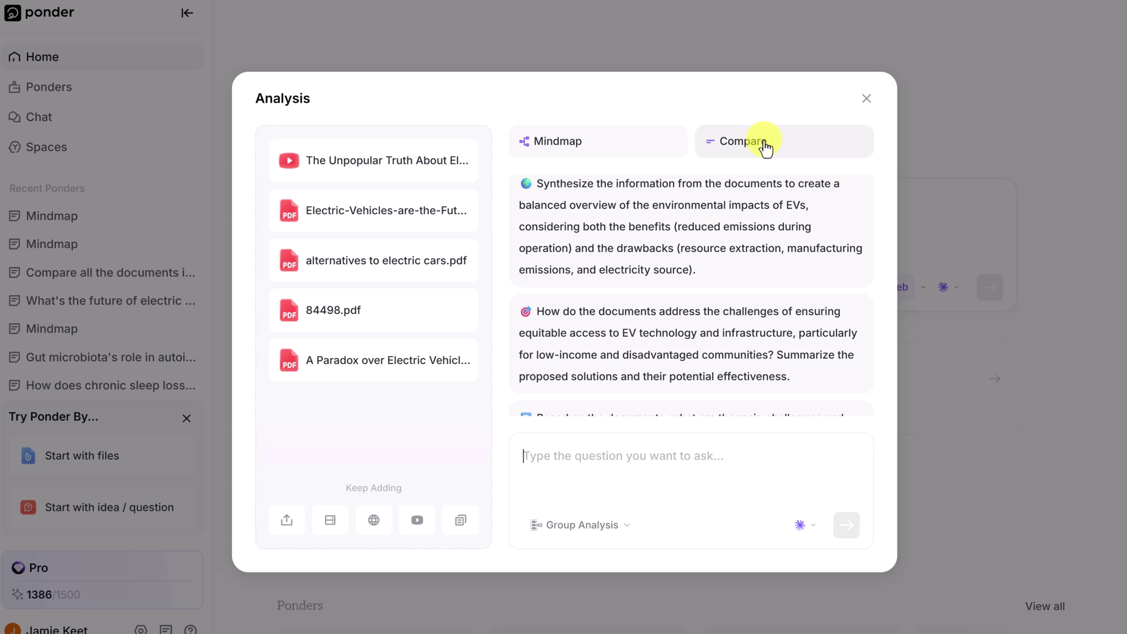
click(607, 154)
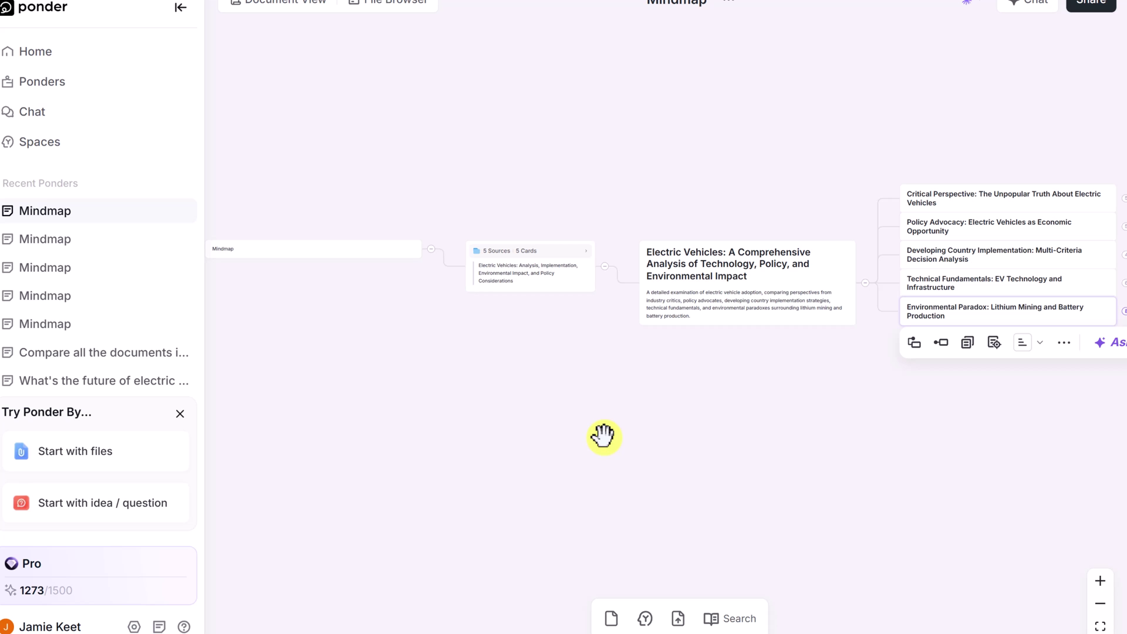
- Open the sources card of the mindmap and look through its file cards
click(529, 257)
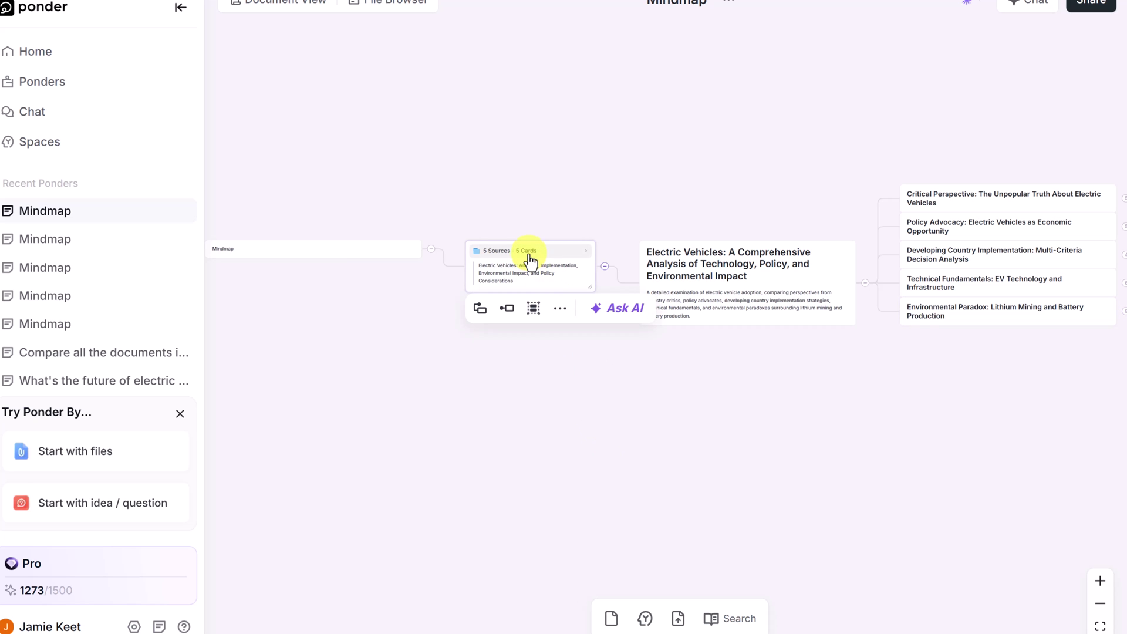
scroll(974, 252, down, 5)
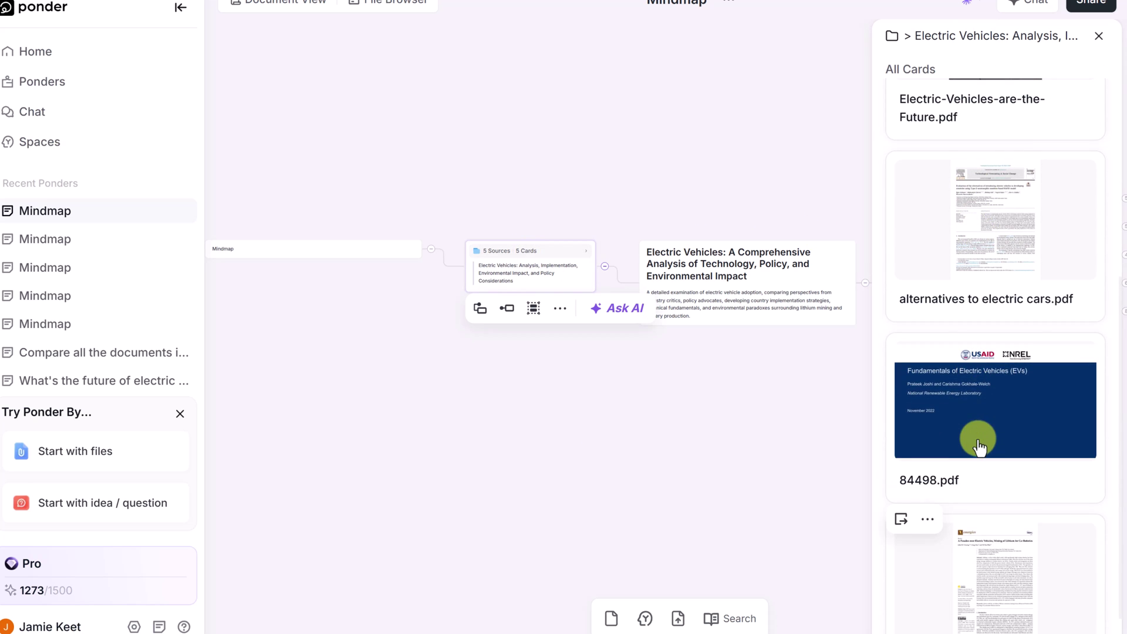
scroll(979, 447, down, 2)
click(717, 426)
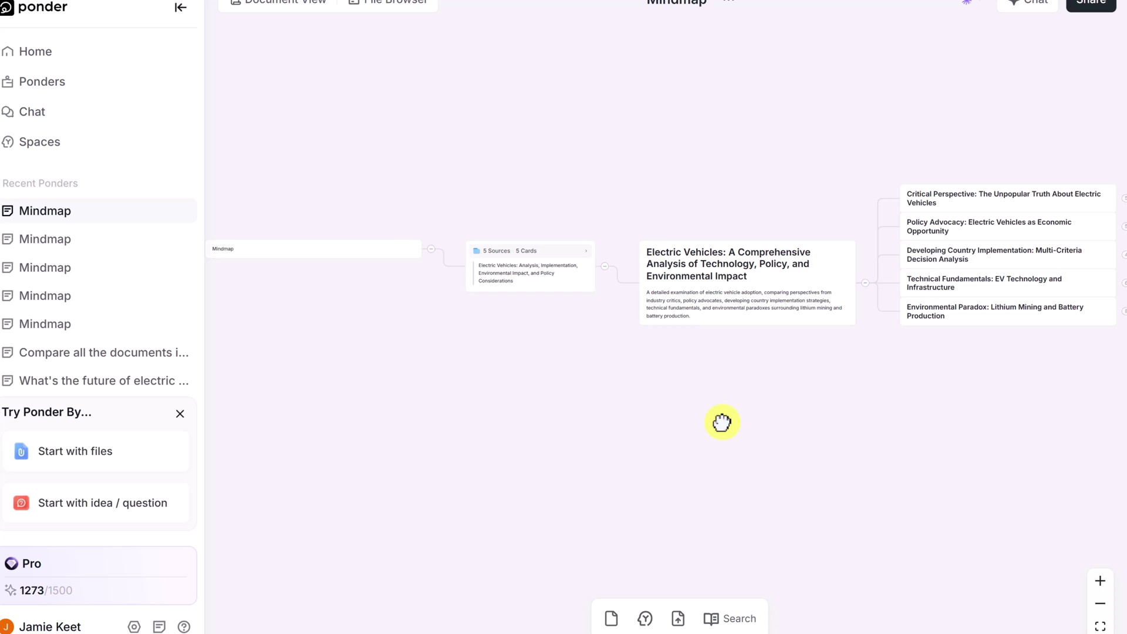
- Add a sibling card with the text "Hello" to the "Electric Vehicles: A Comprehensive Analysis" card, and delete it again
drag(722, 423, 564, 442)
click(582, 311)
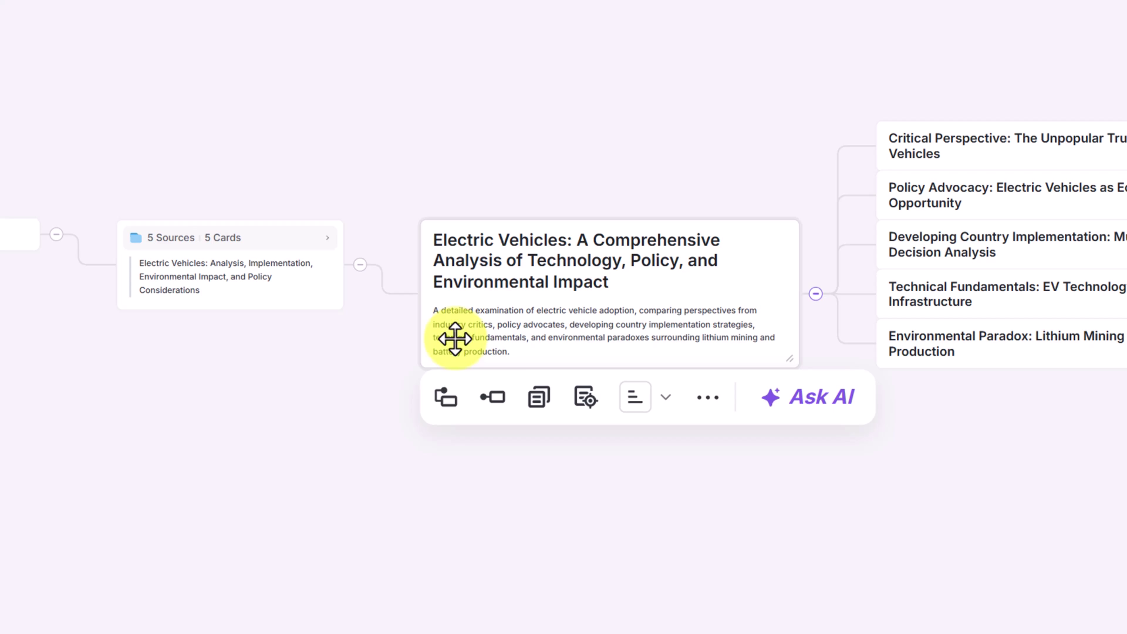
click(445, 405)
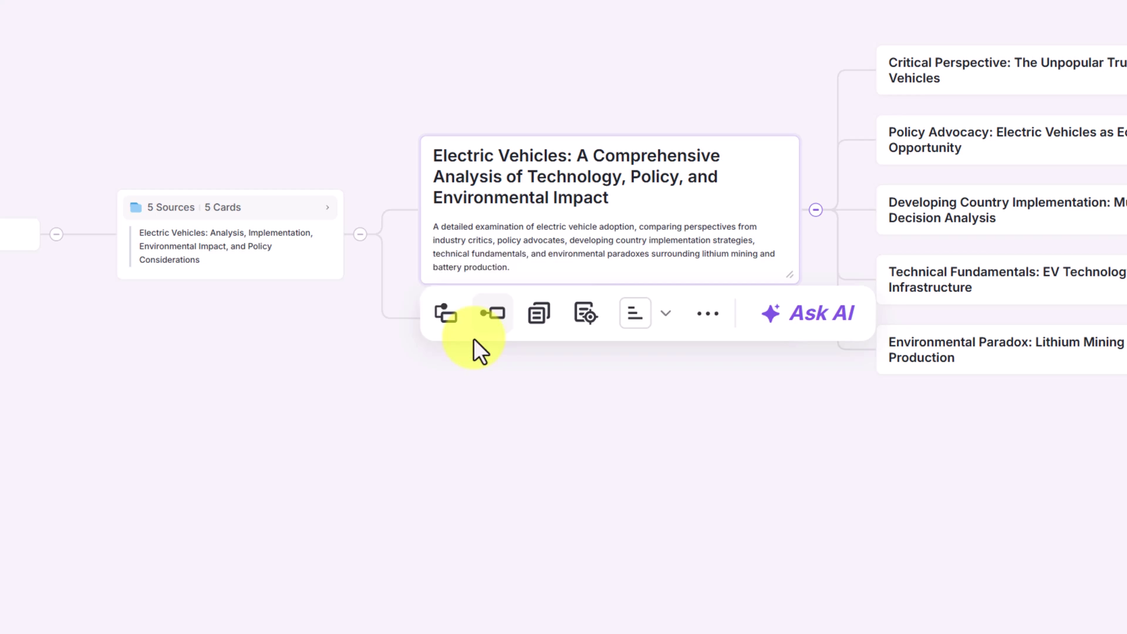
click(404, 317)
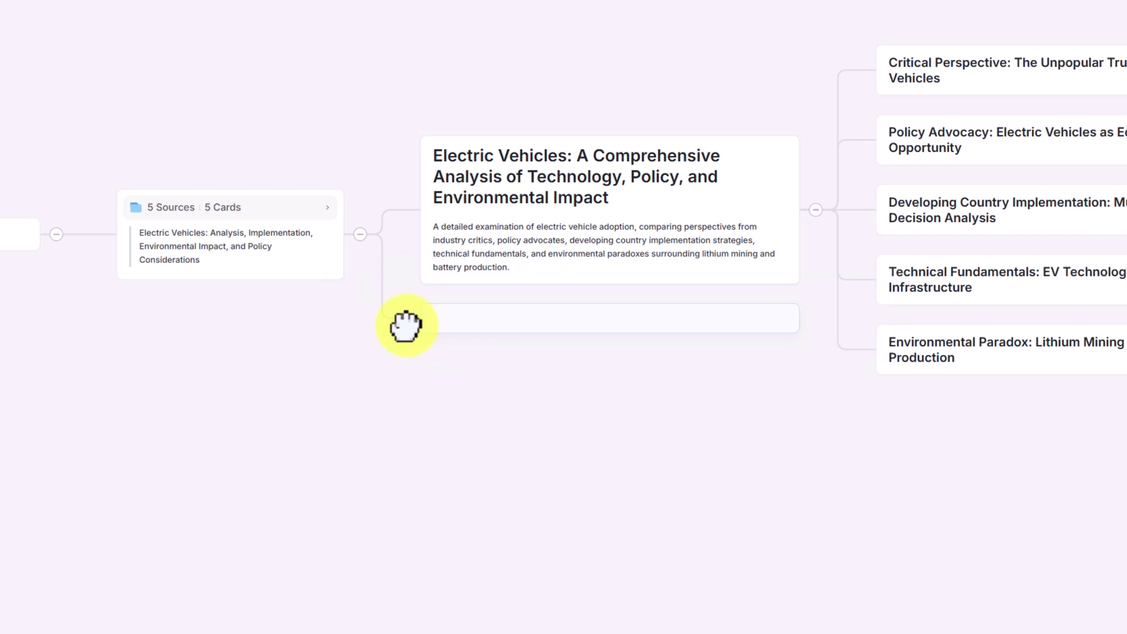
click(557, 323)
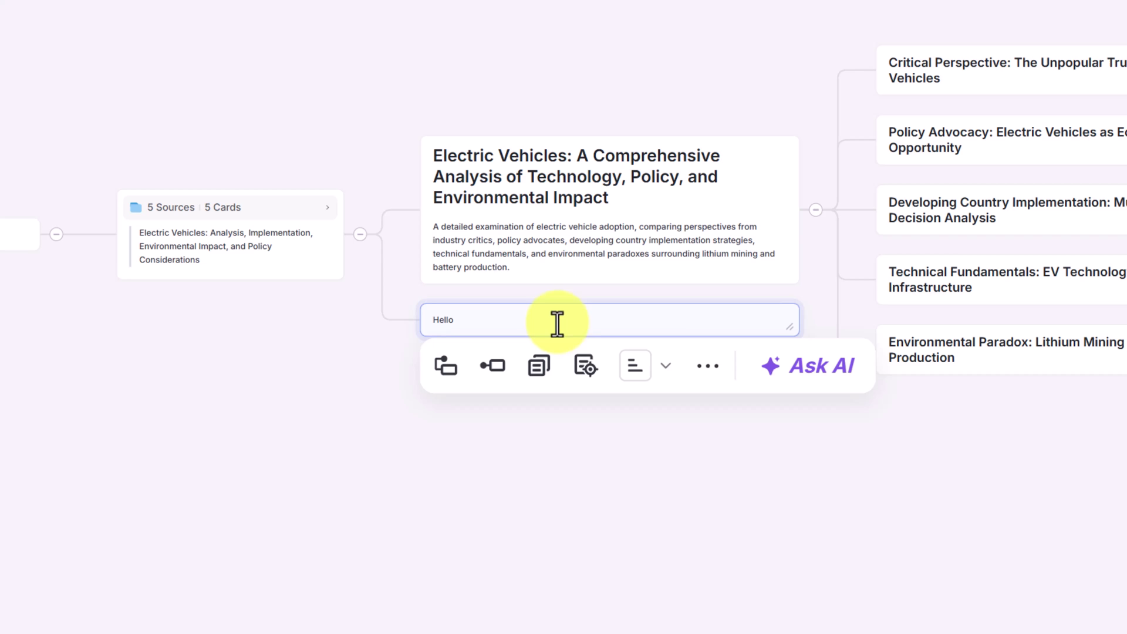
click(708, 366)
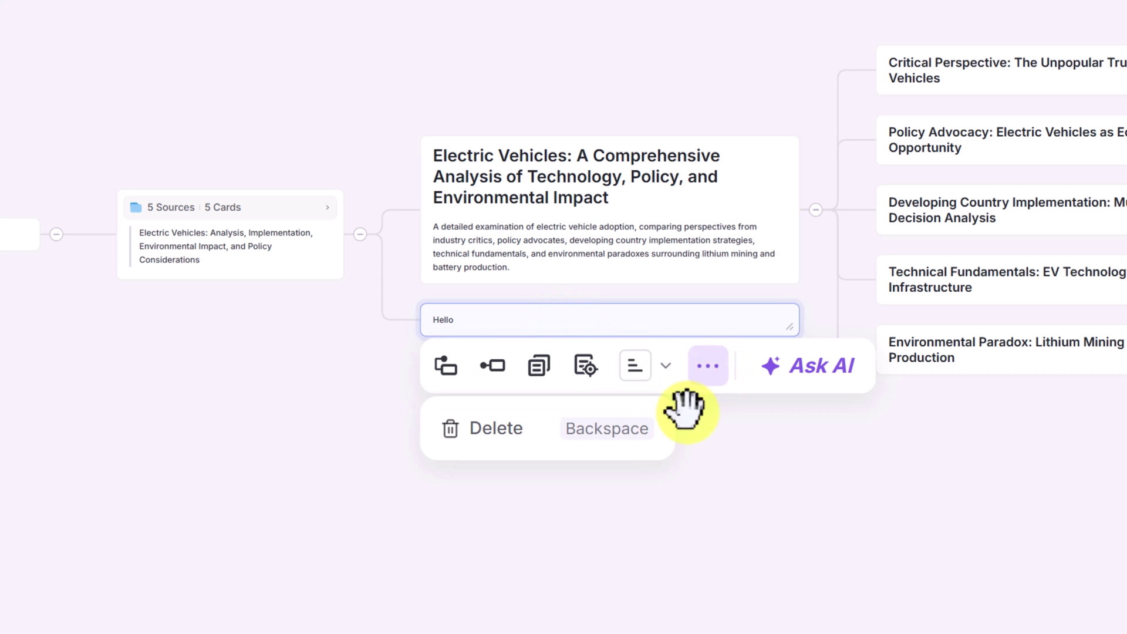
click(493, 429)
- Add an empty child card under the "Electric Vehicles: A Comprehensive Analysis" card, and delete it again
click(591, 273)
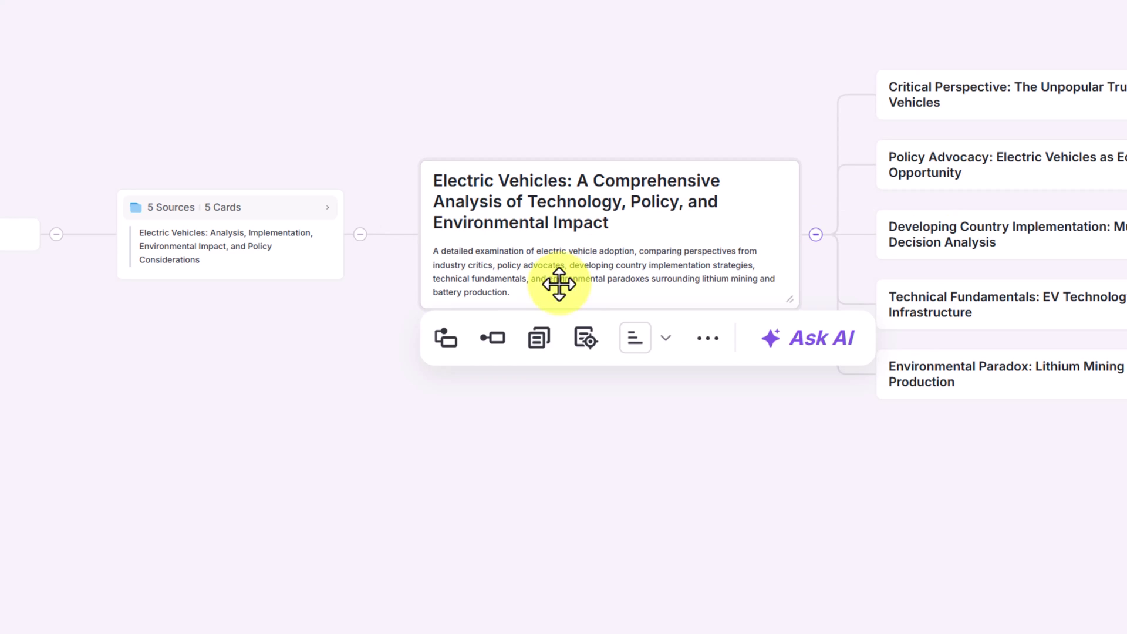
click(508, 349)
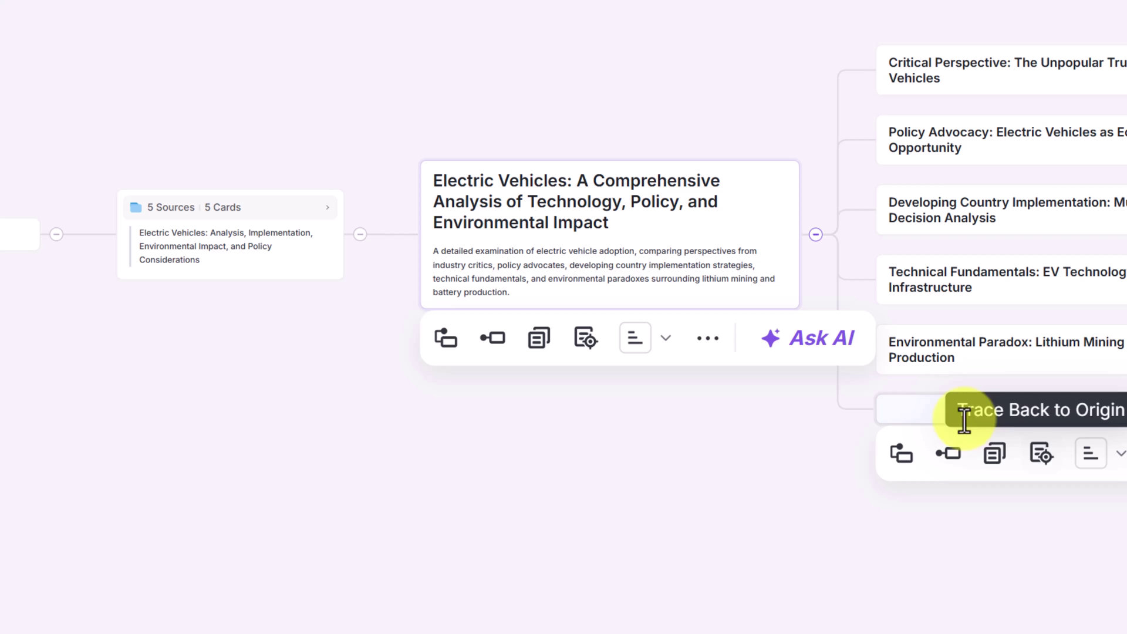
click(1114, 456)
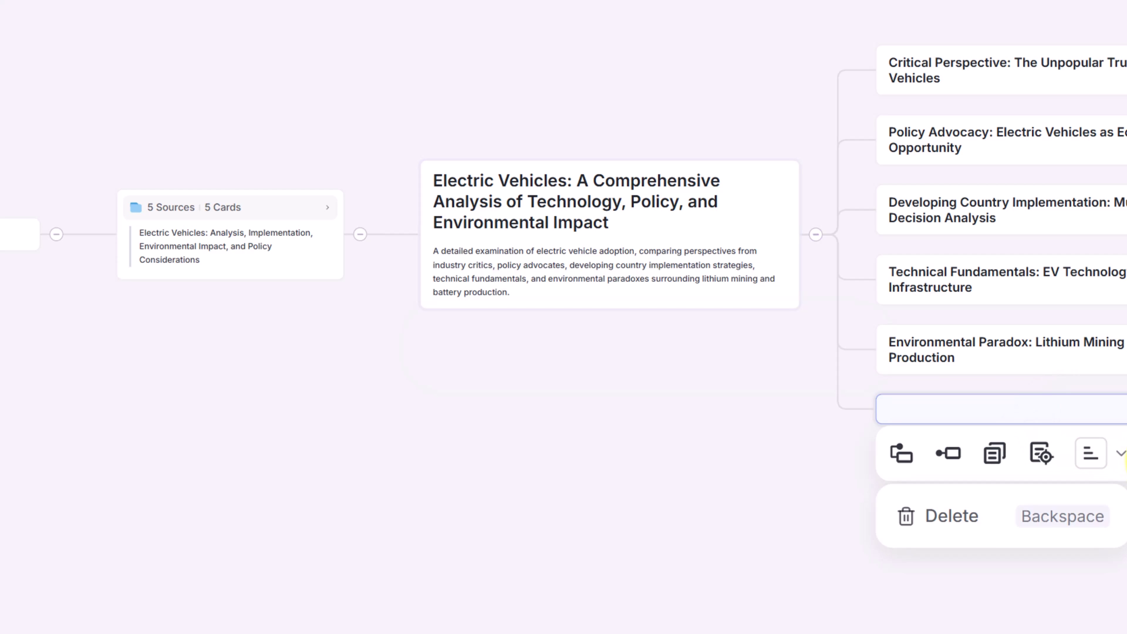
click(969, 526)
- Expand the "Critical Perspective: The Unpopular Truth About Electric Vehicles" branch and look through its cards
click(891, 299)
click(1071, 90)
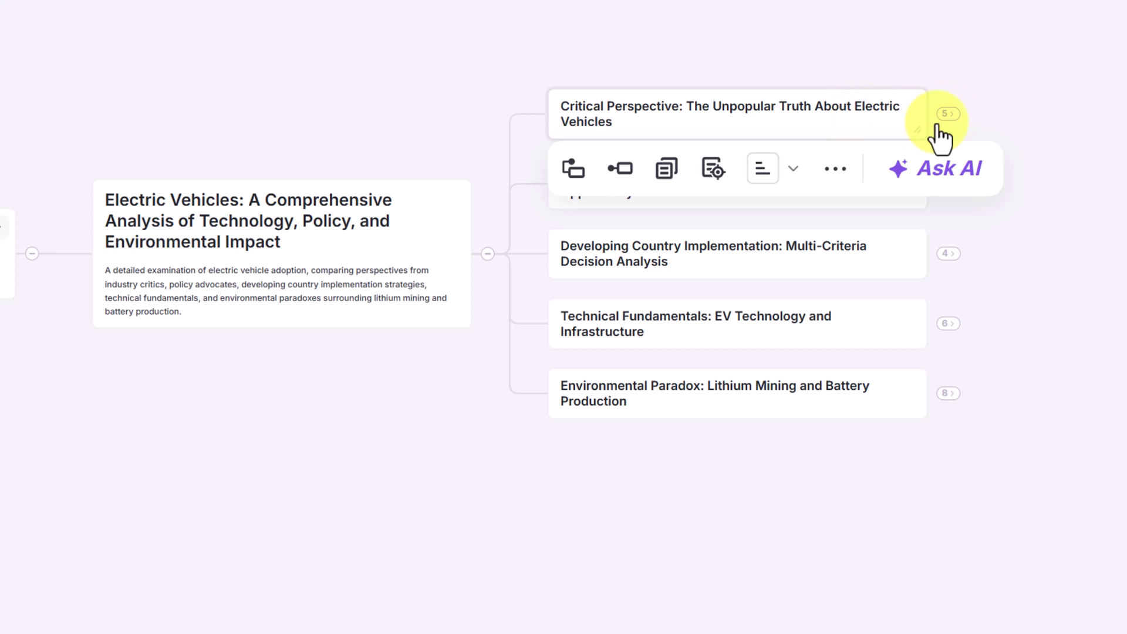
click(947, 115)
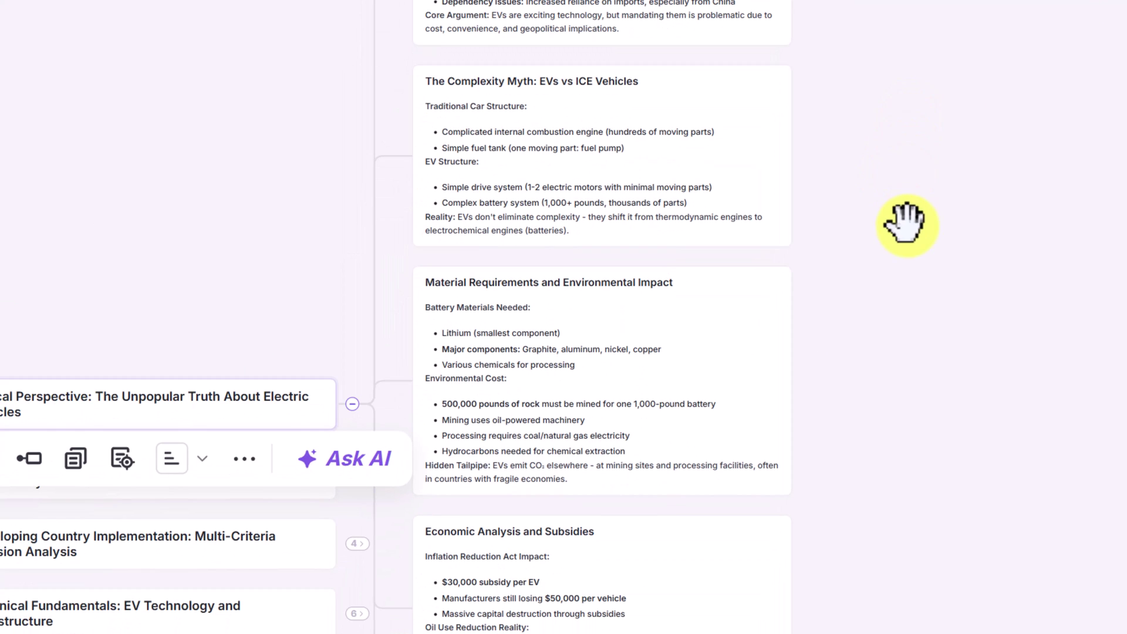
click(629, 3)
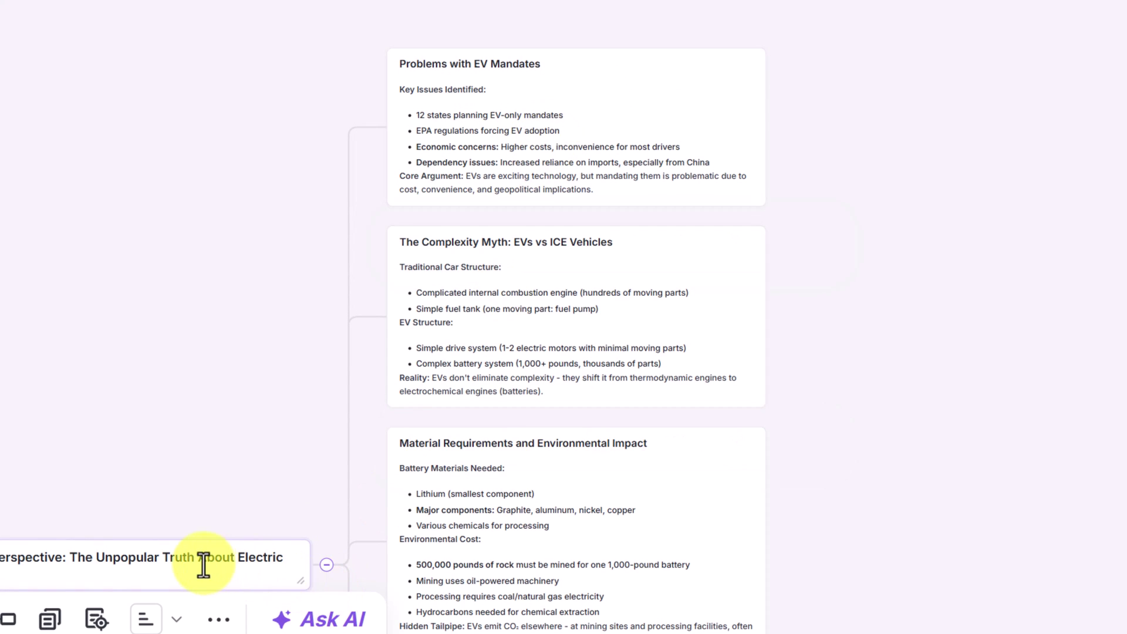
click(196, 523)
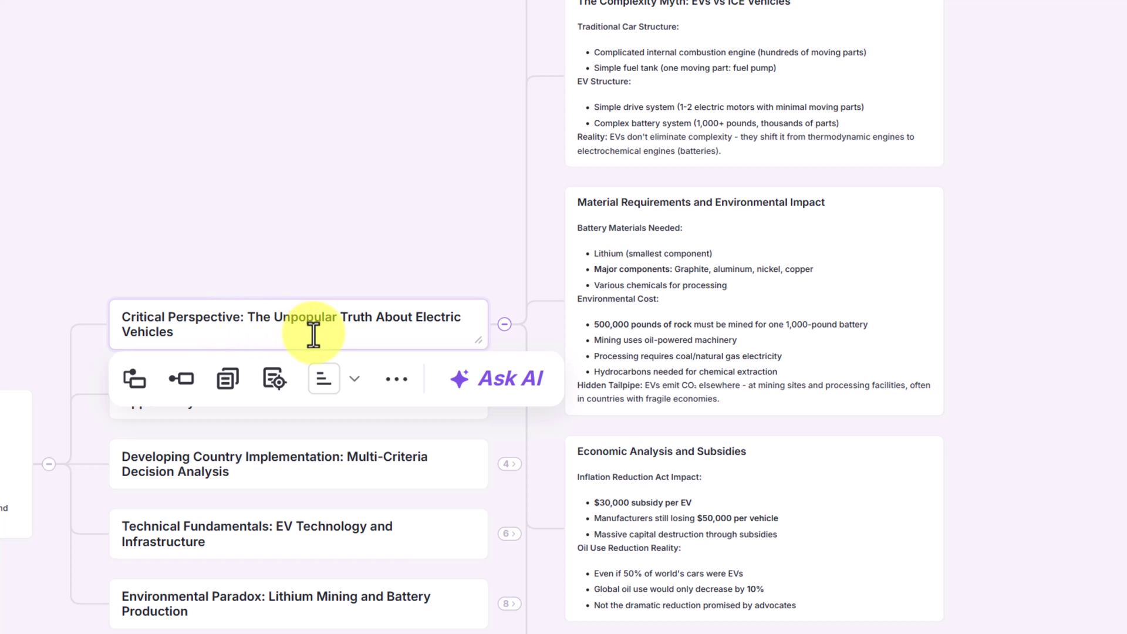
- Ask AI for an example on the "Critical Perspective: The Unpopular Truth About Electric Vehicles" card using the Example quick action
click(485, 389)
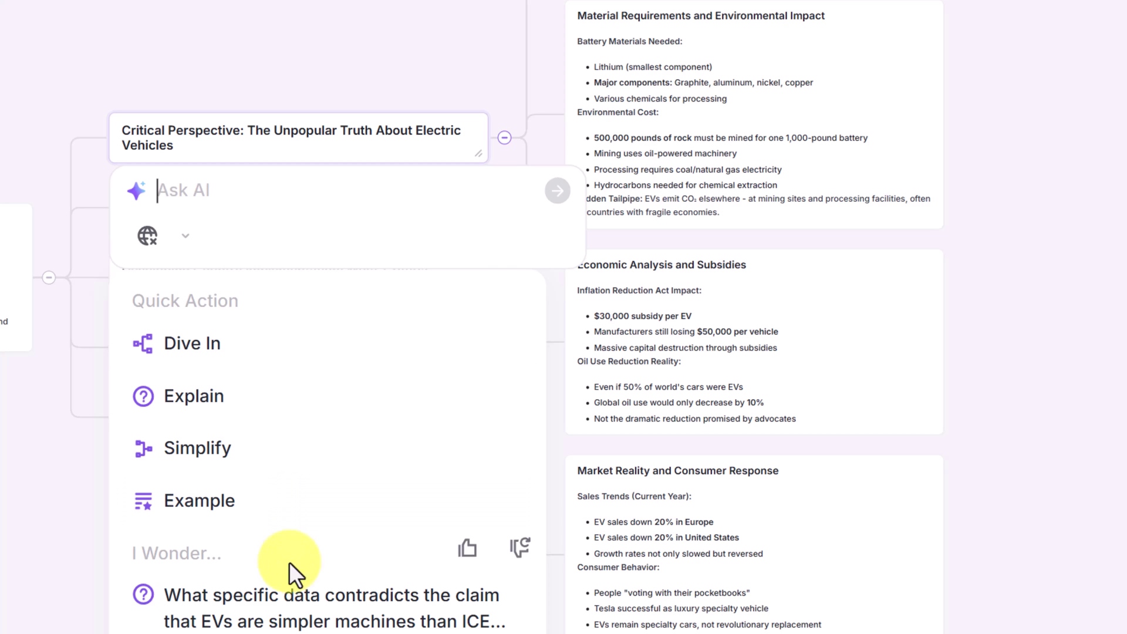
scroll(296, 610, down, 3)
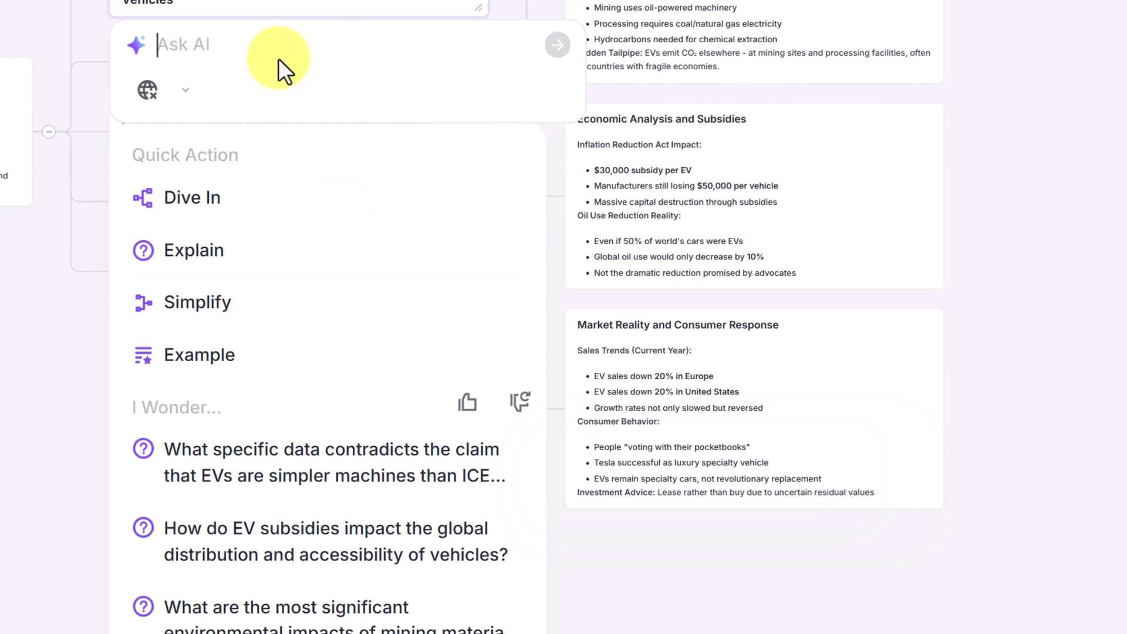
click(261, 368)
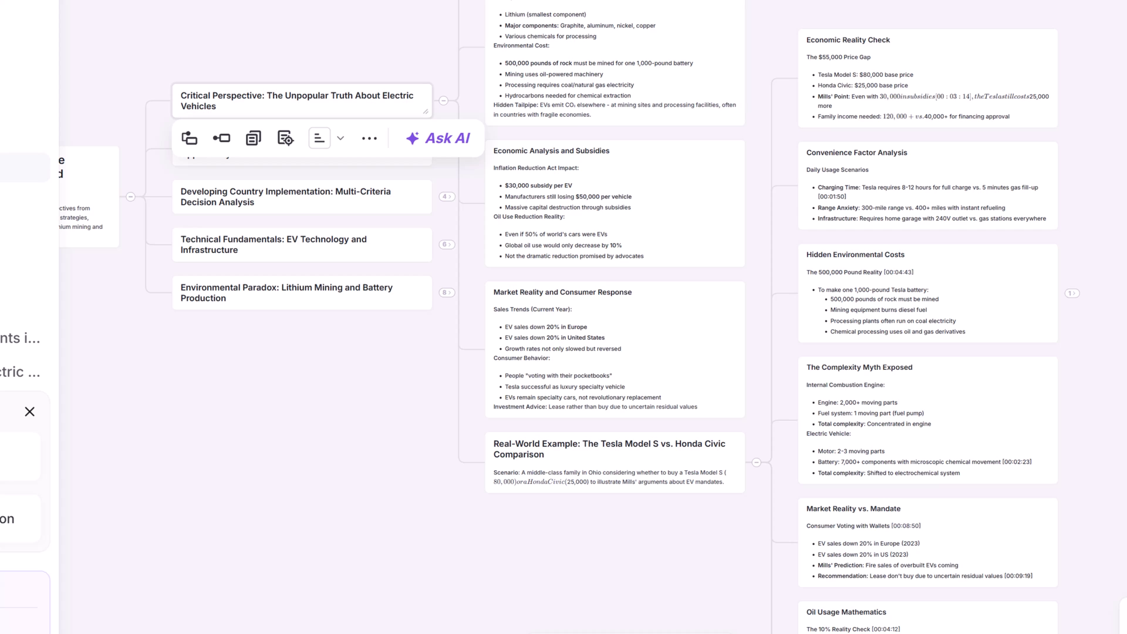
- Change the card color of the "Hidden Environmental Costs" card to light blue
click(862, 317)
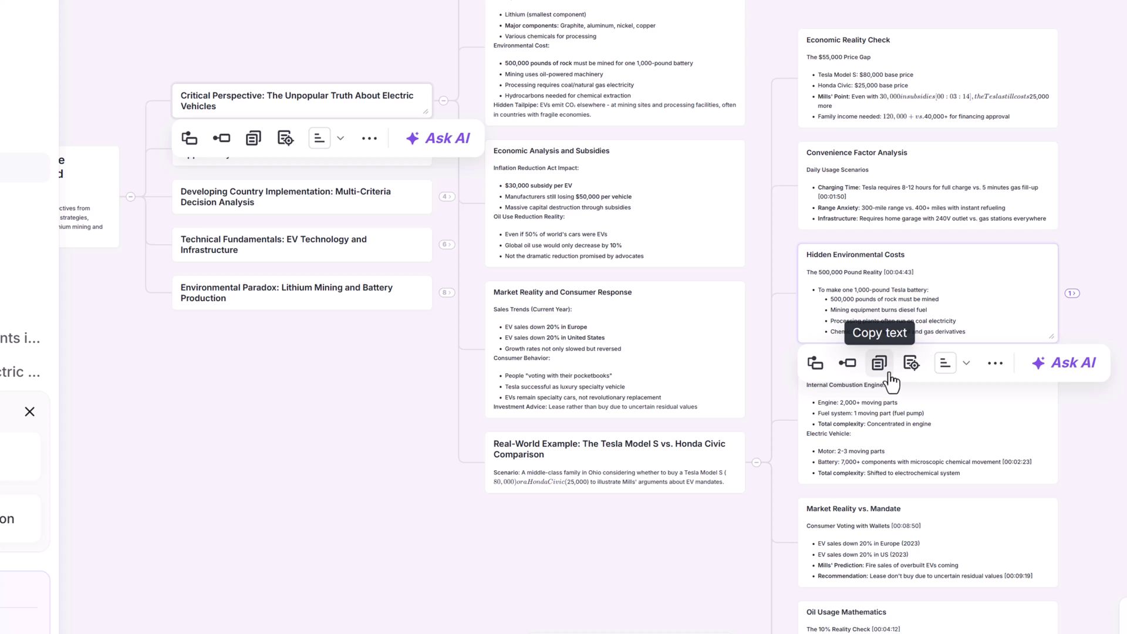
click(966, 365)
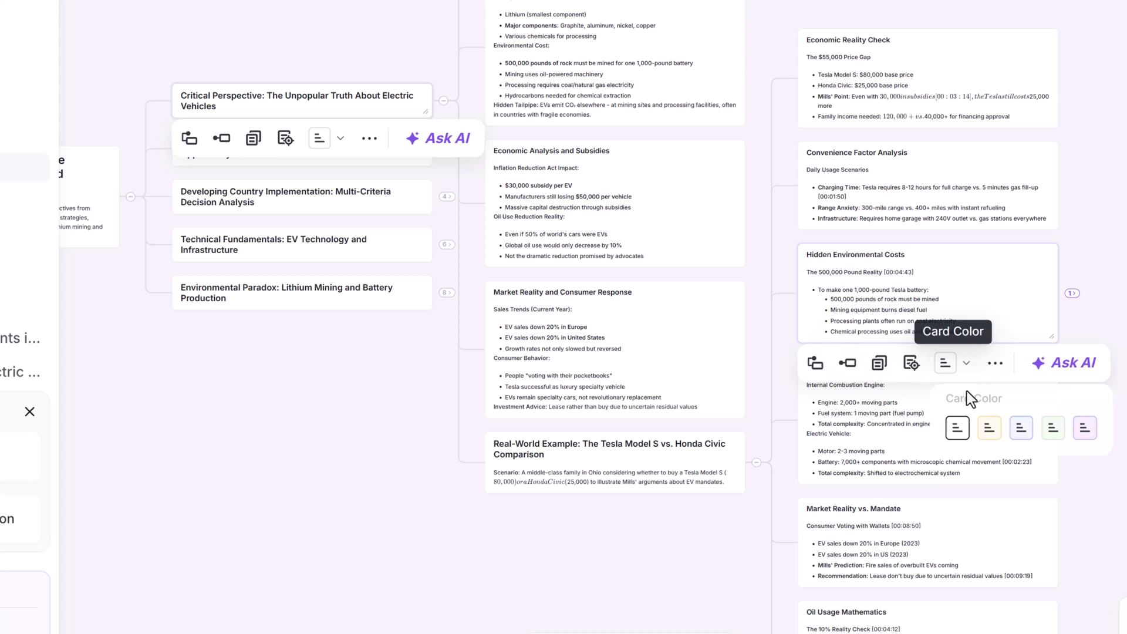
click(1017, 435)
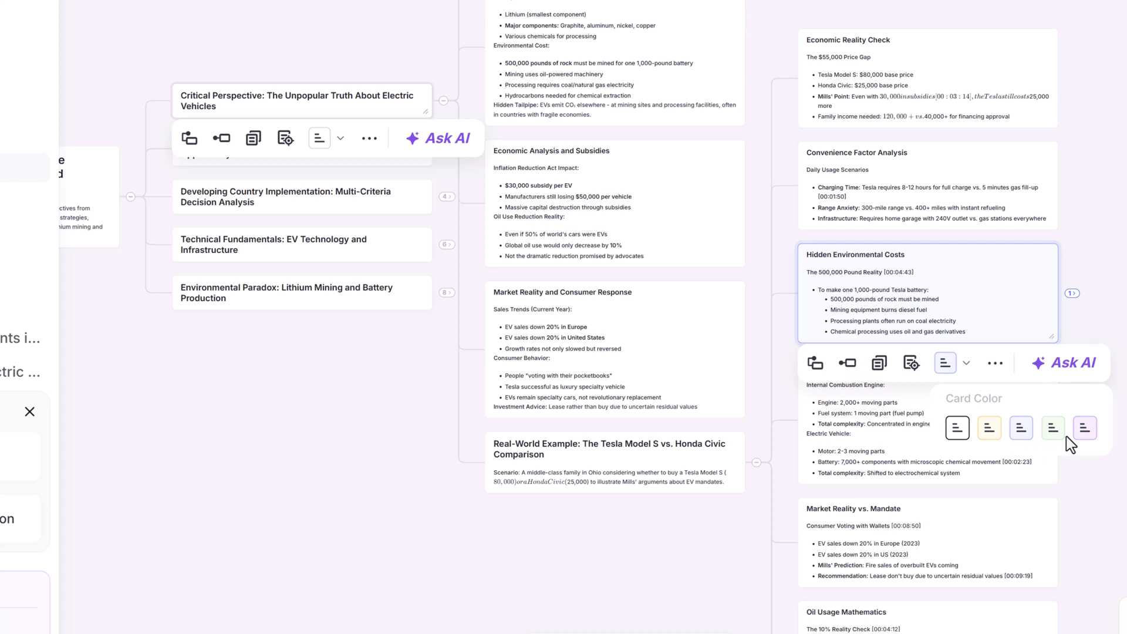
click(800, 572)
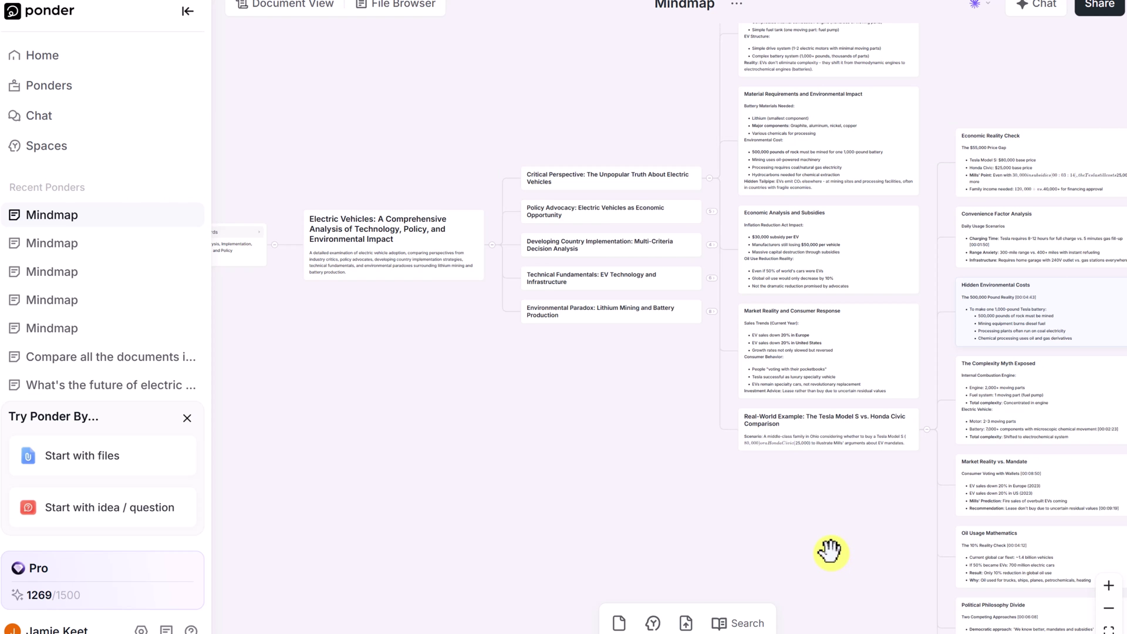
- Run an academic search for papers on "Future of Electric Cars"
click(687, 624)
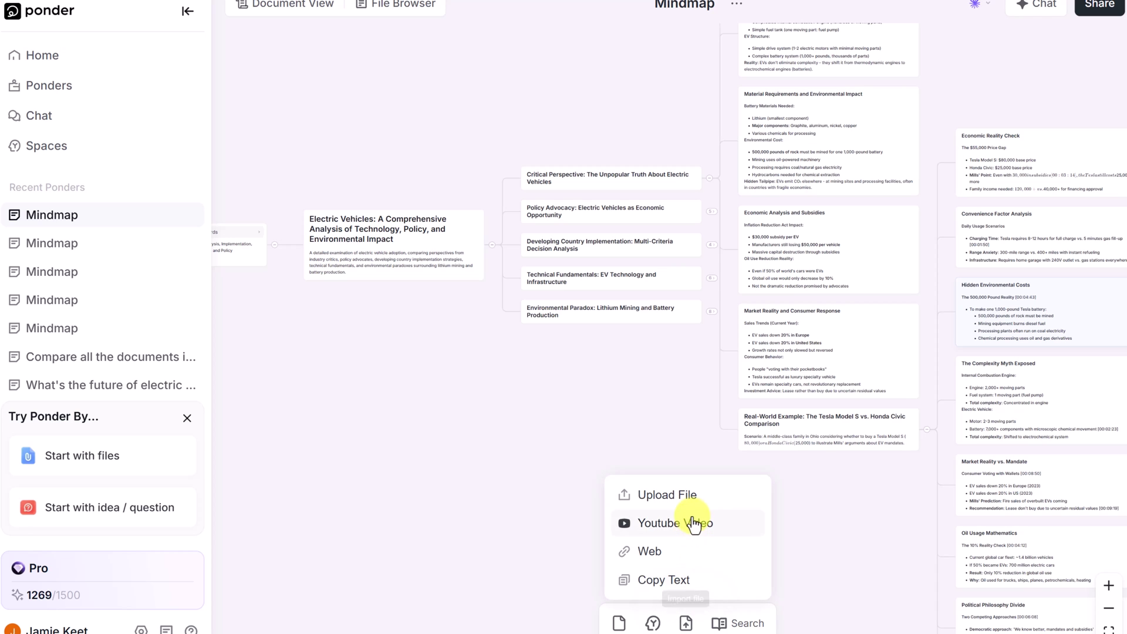
click(741, 622)
click(954, 74)
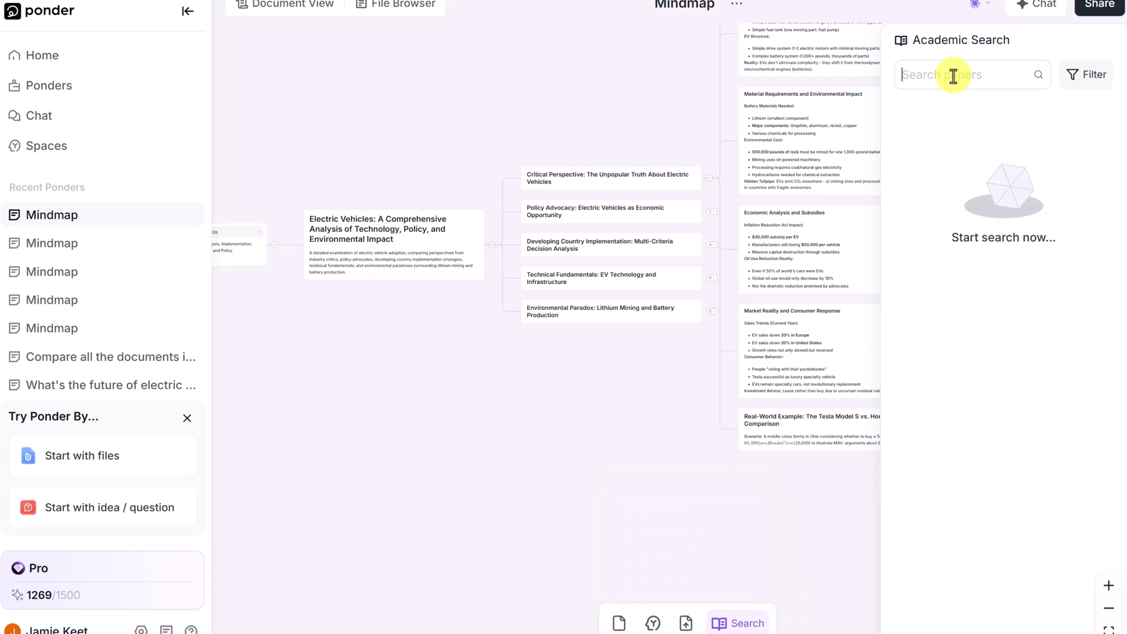
text(Future of Electric Cars)
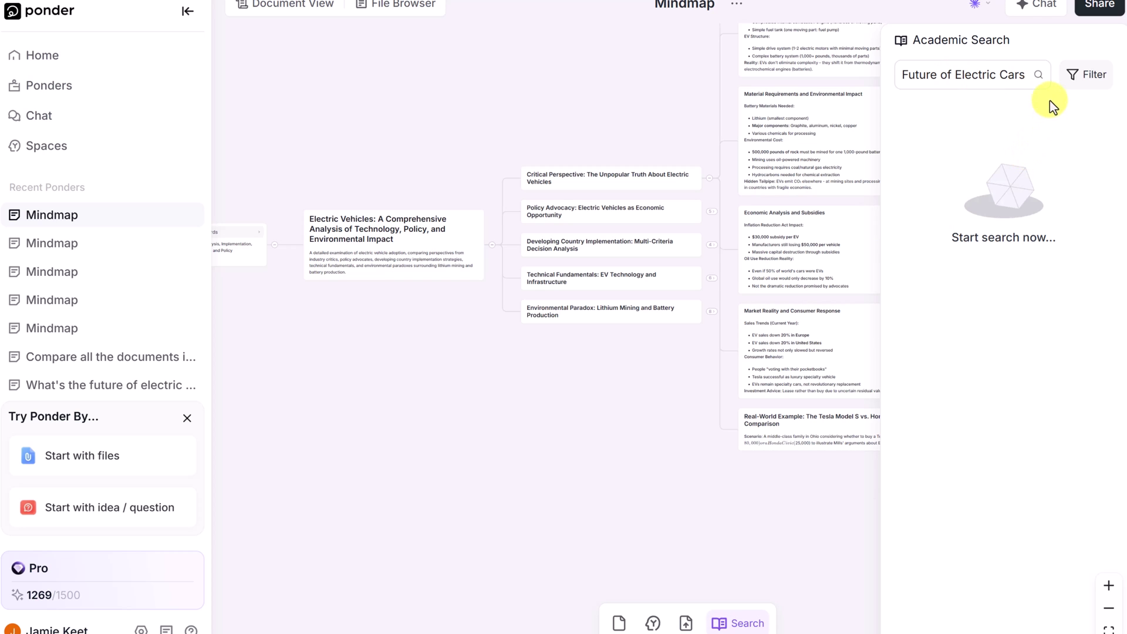
click(1039, 76)
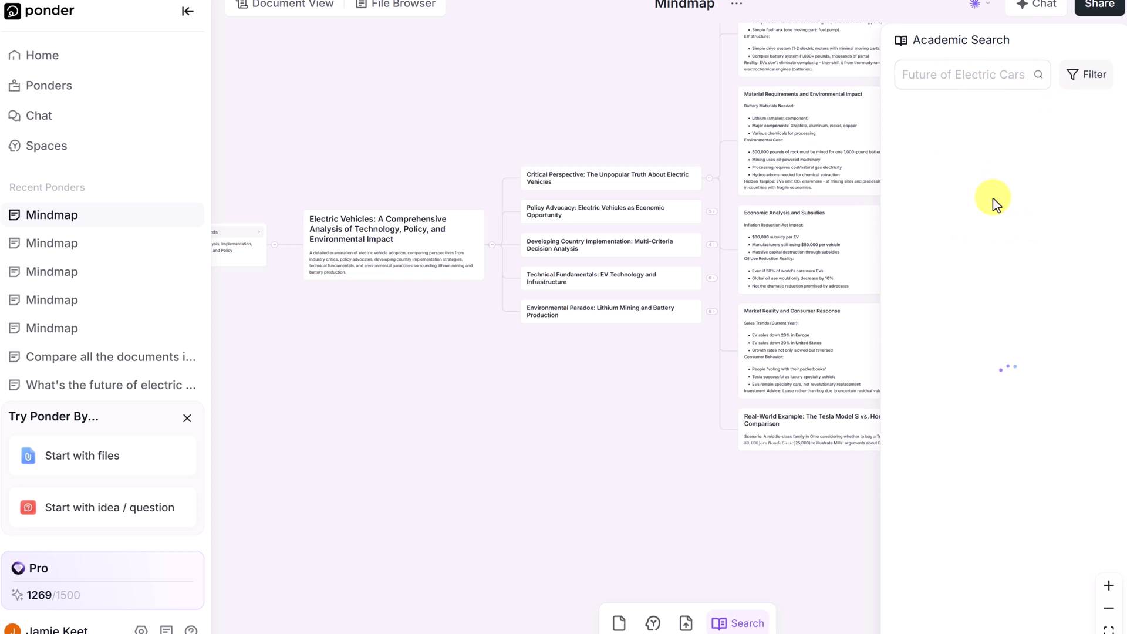
- Add the PDF of "Optimal Charging and Discharging Strategies for Electric Cars in PV-BESS-Based Marina Energy Systems" from the search results to the mindmap
mouse_move(991, 199)
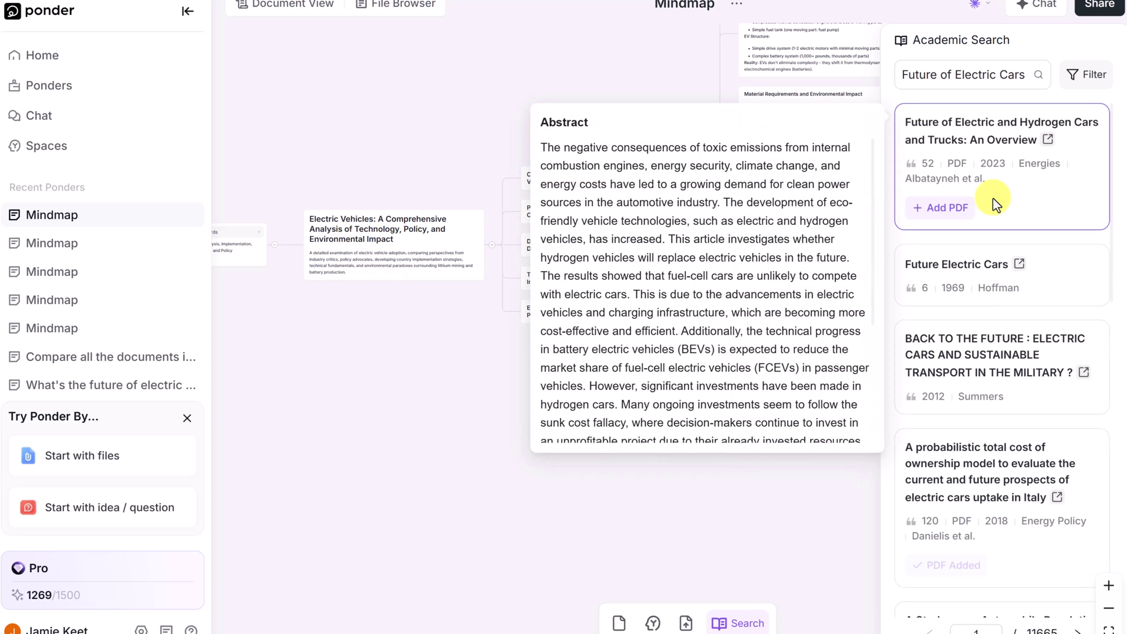
scroll(976, 363, down, 3)
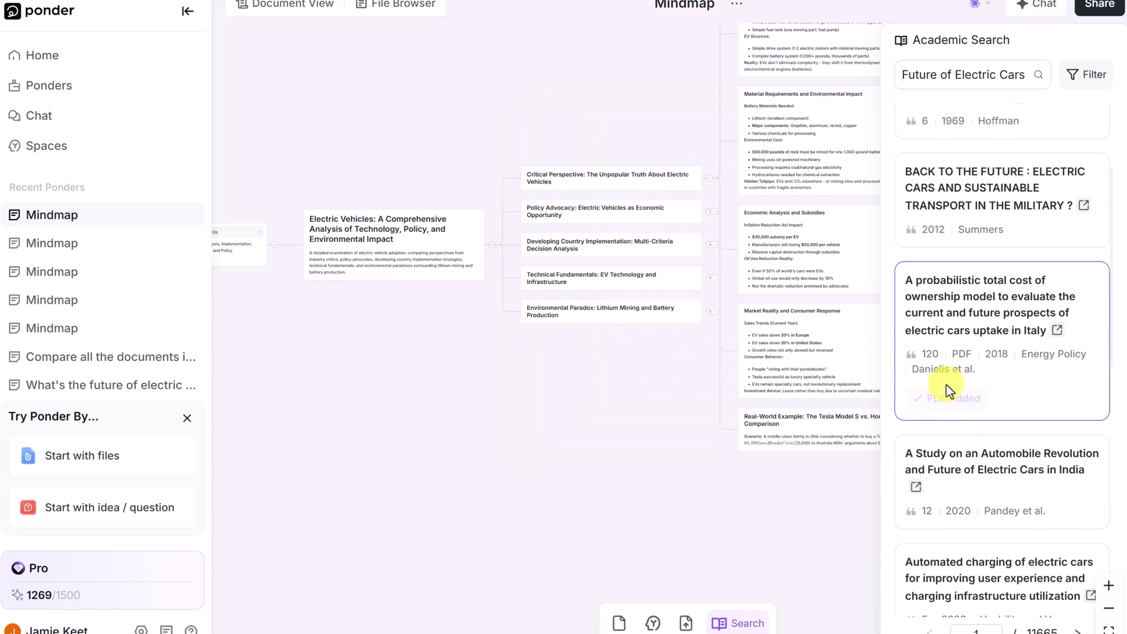
scroll(963, 429, down, 5)
mouse_move(936, 396)
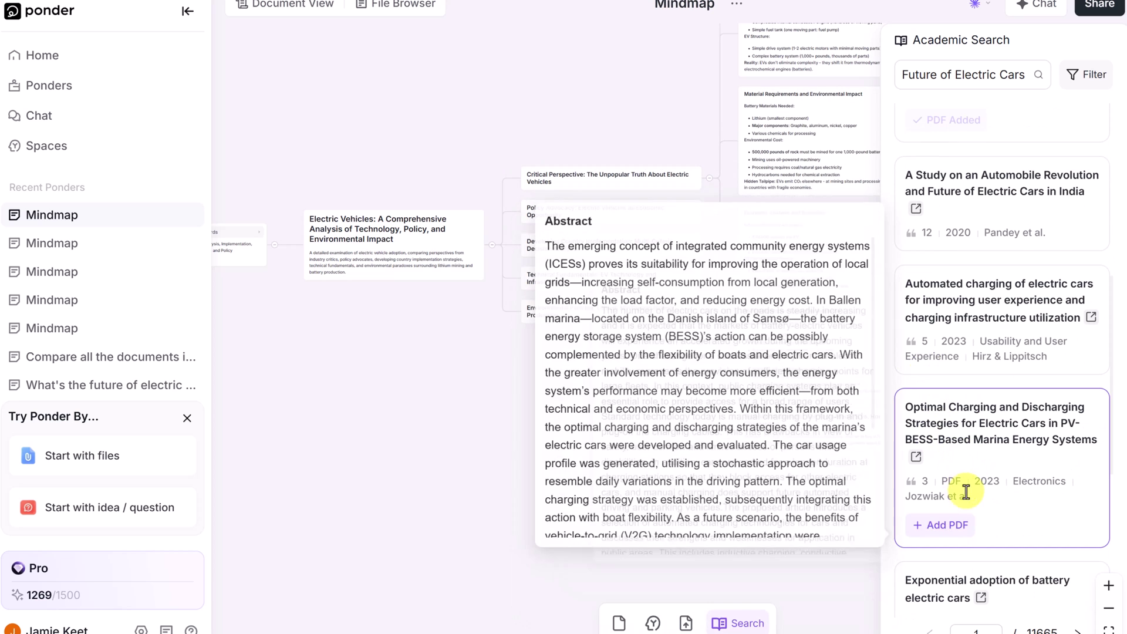
click(956, 525)
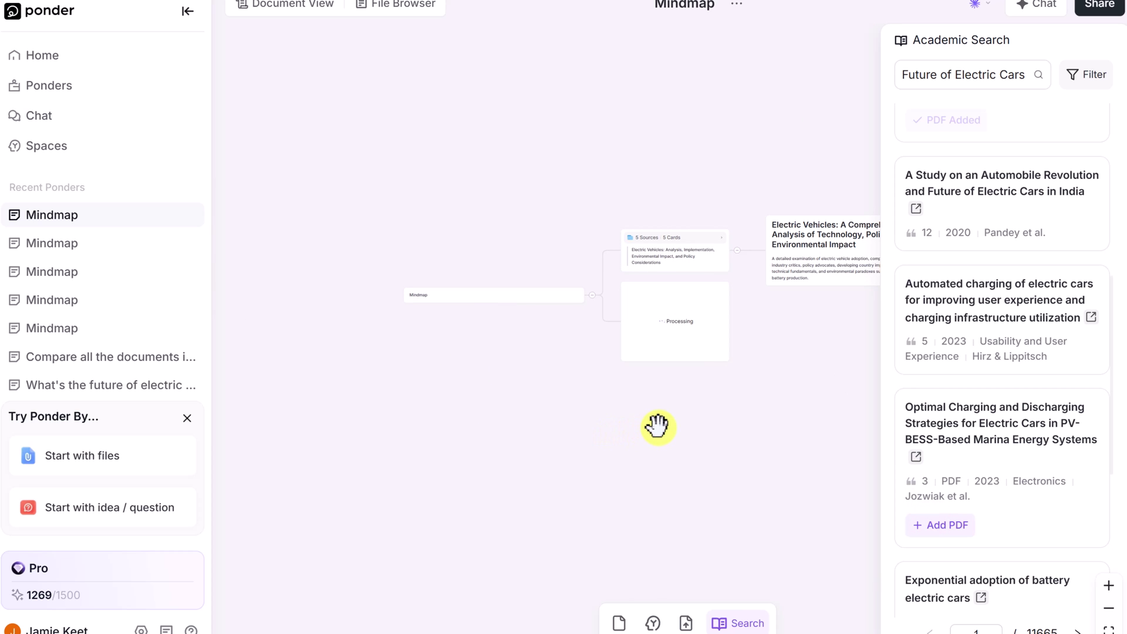
- Generate a mindmap branch from the "Optimal Charging and Discharging Strategies" PDF card using the Mindmap quick action of Ask AI
mouse_move(698, 342)
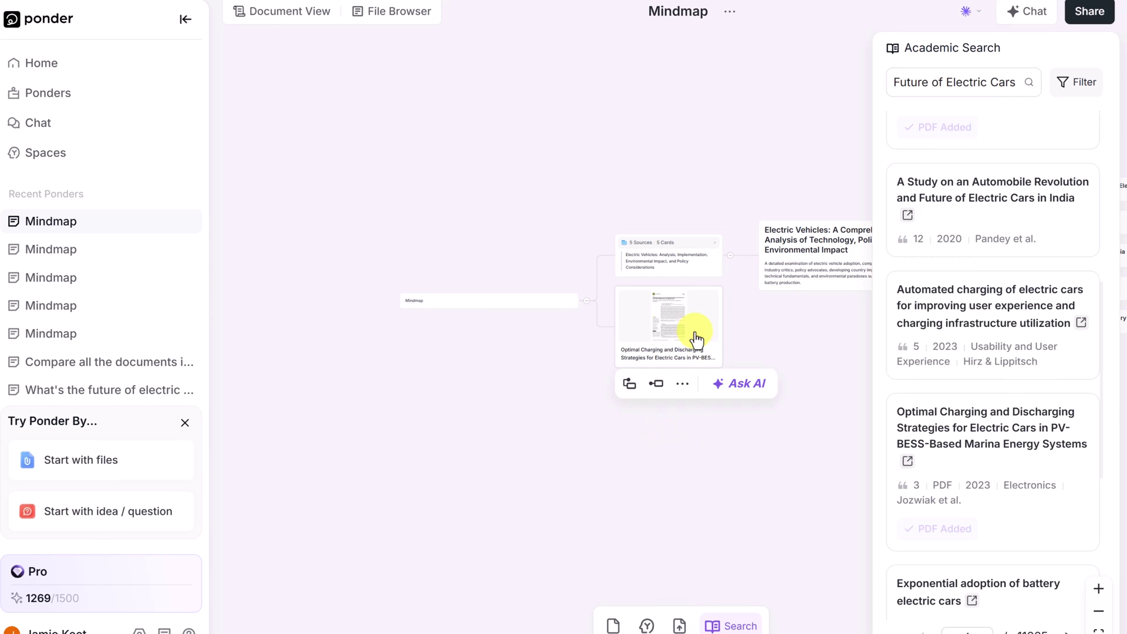
click(728, 386)
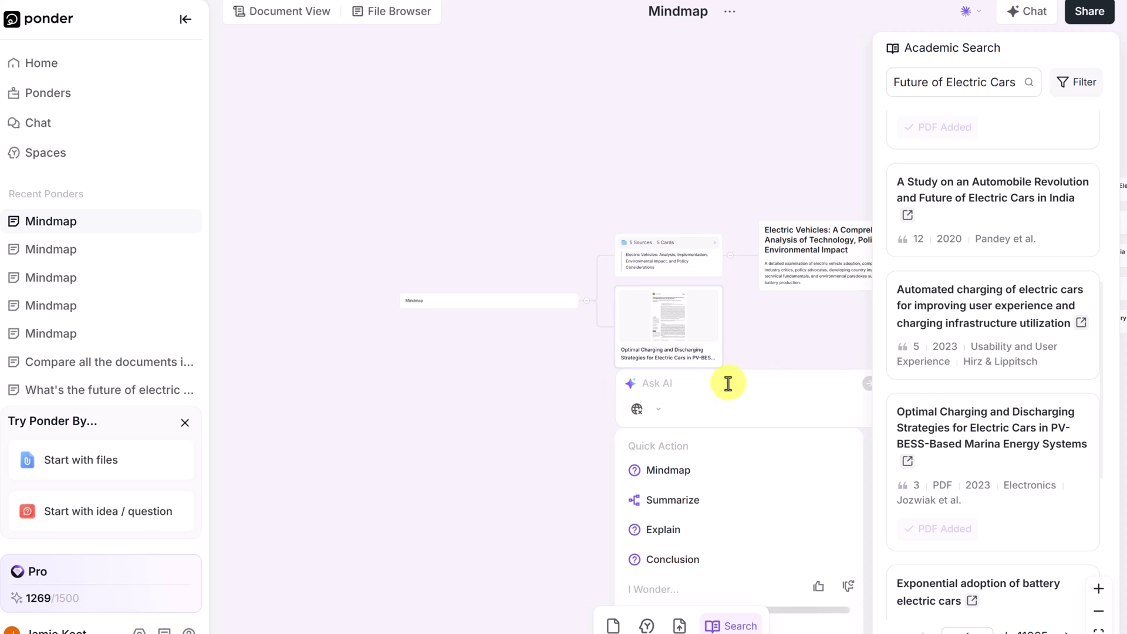
click(672, 469)
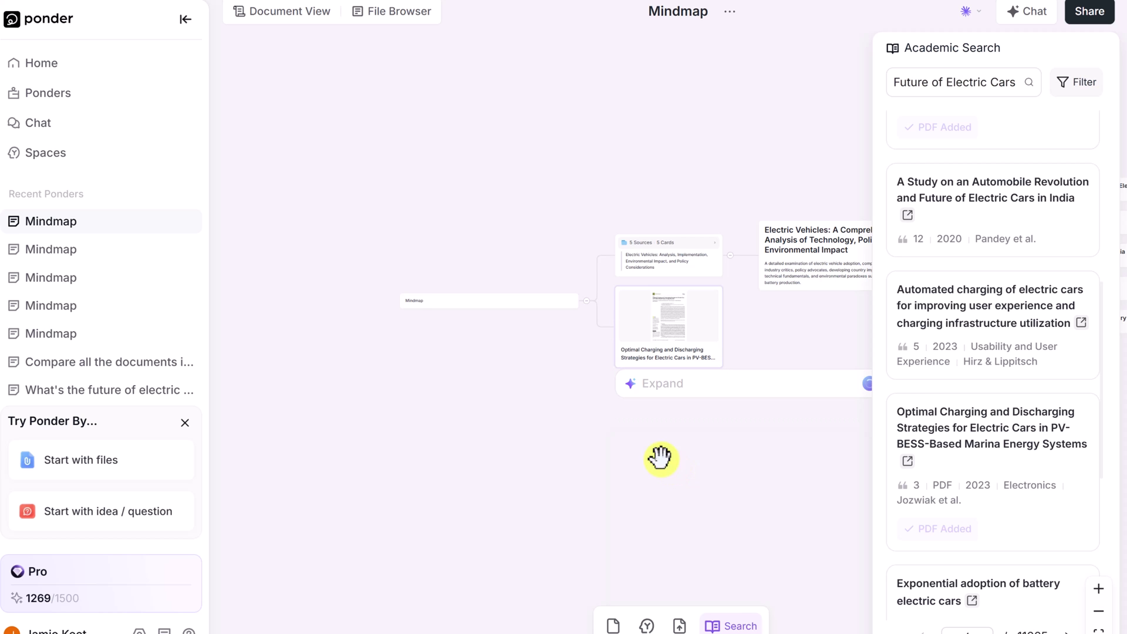
drag(693, 482, 590, 478)
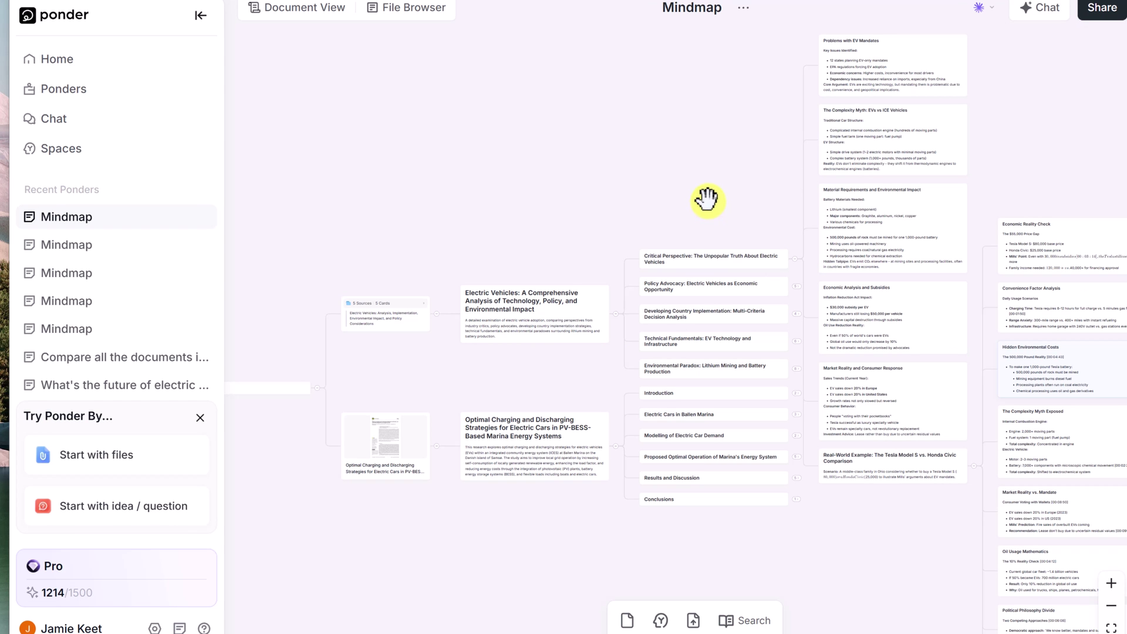
- Ask the chat agent to "analyze all the resources and find 3 themes" and read through its answer
click(924, 120)
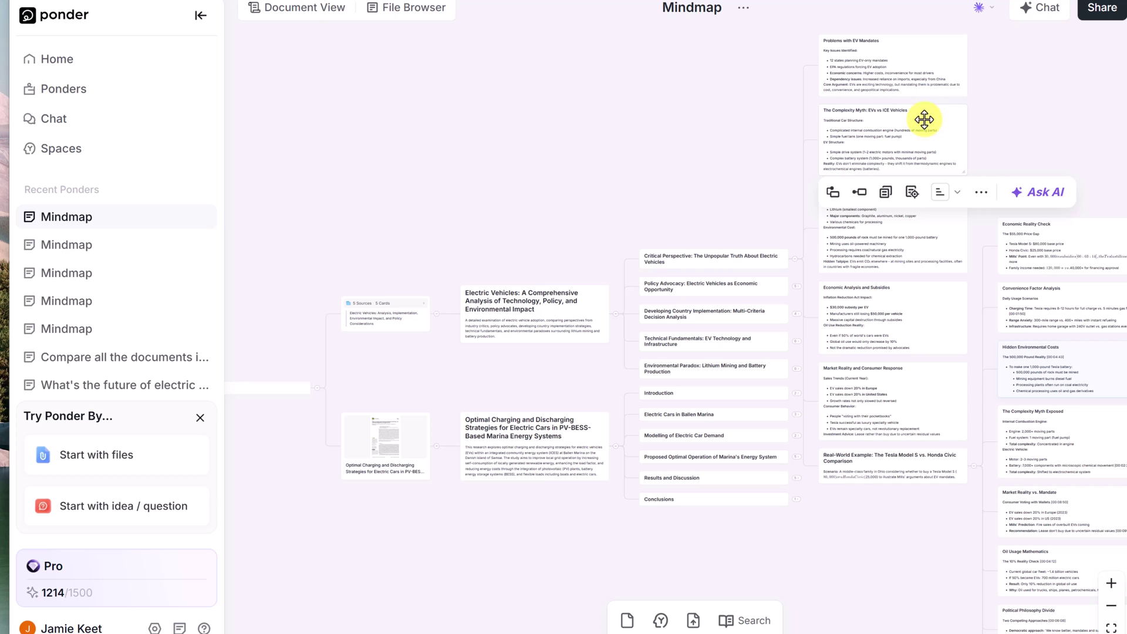
click(1040, 21)
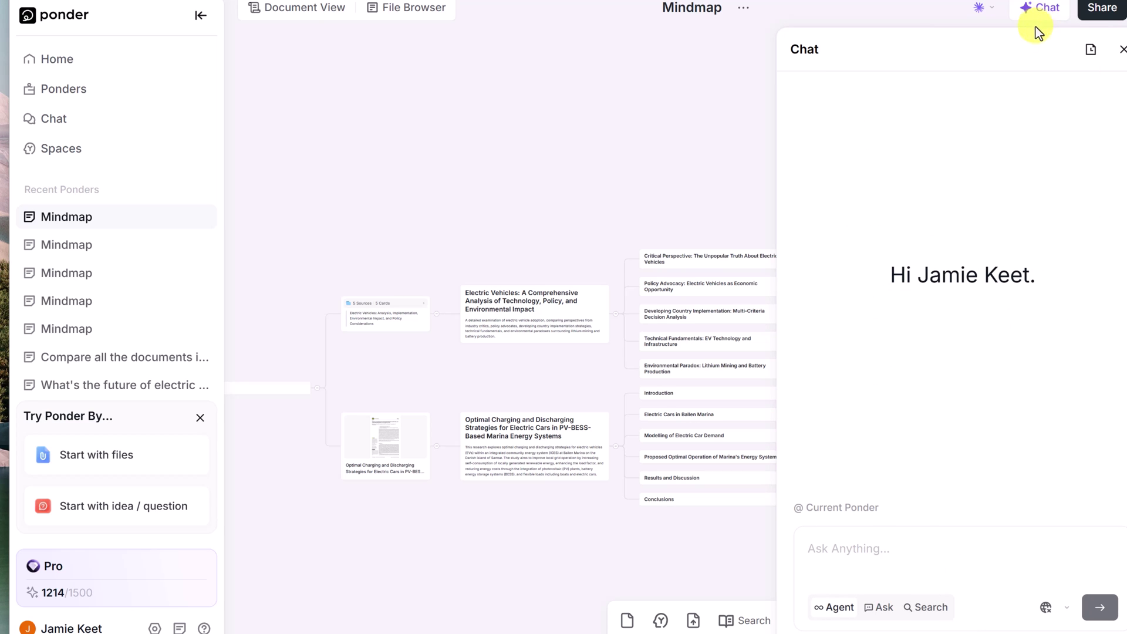
click(890, 544)
text(analyze all the resources and find 3 themes)
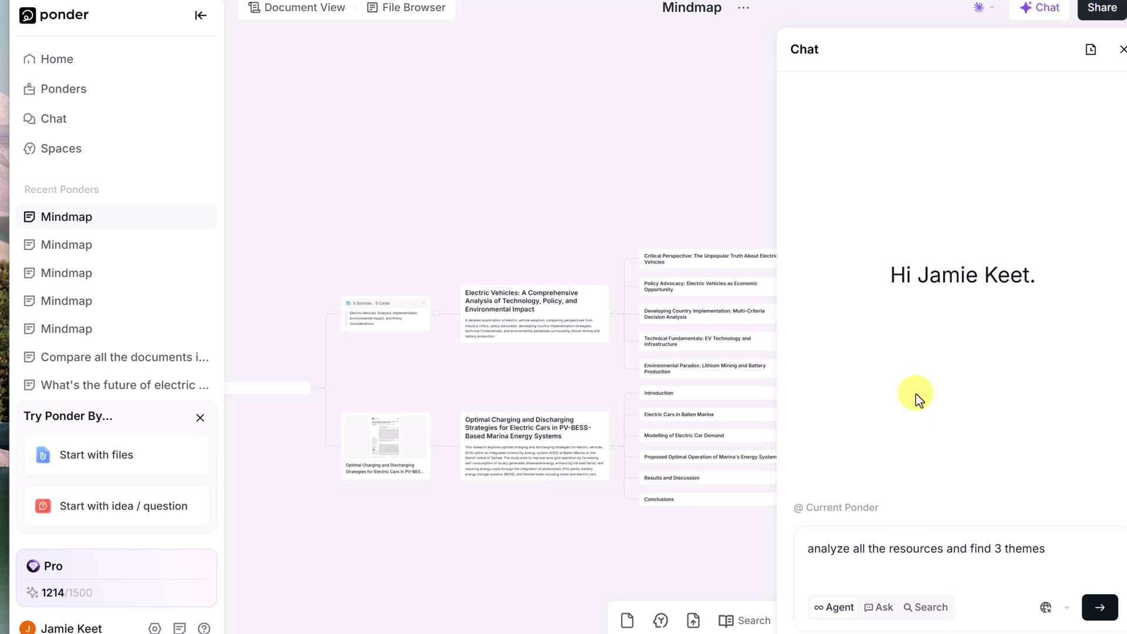
click(1099, 607)
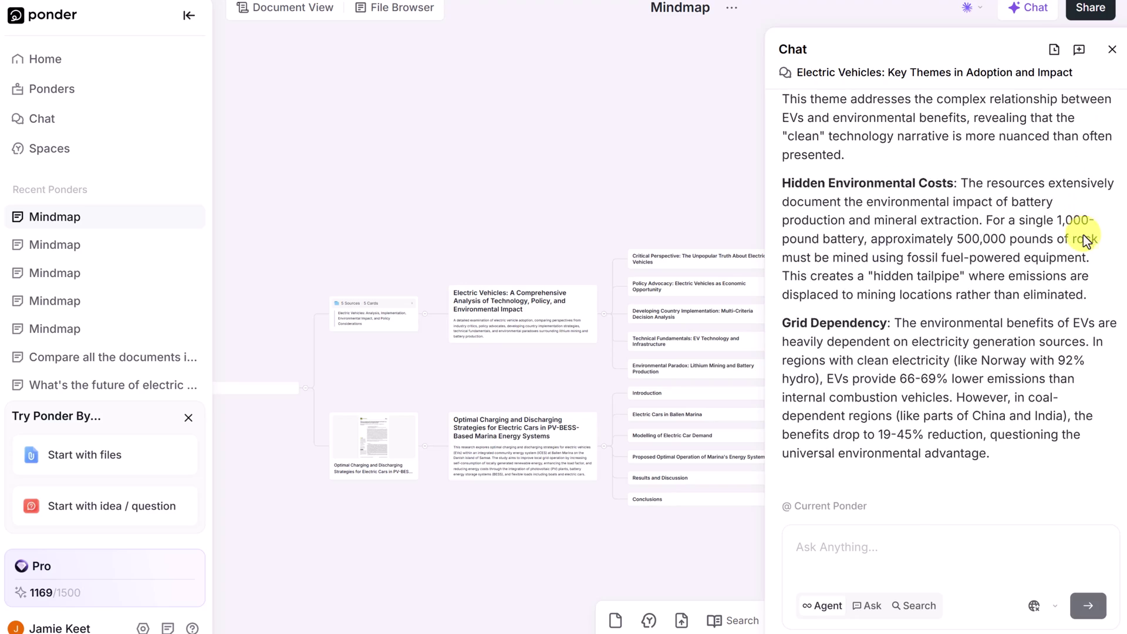
scroll(1078, 249, down, 7)
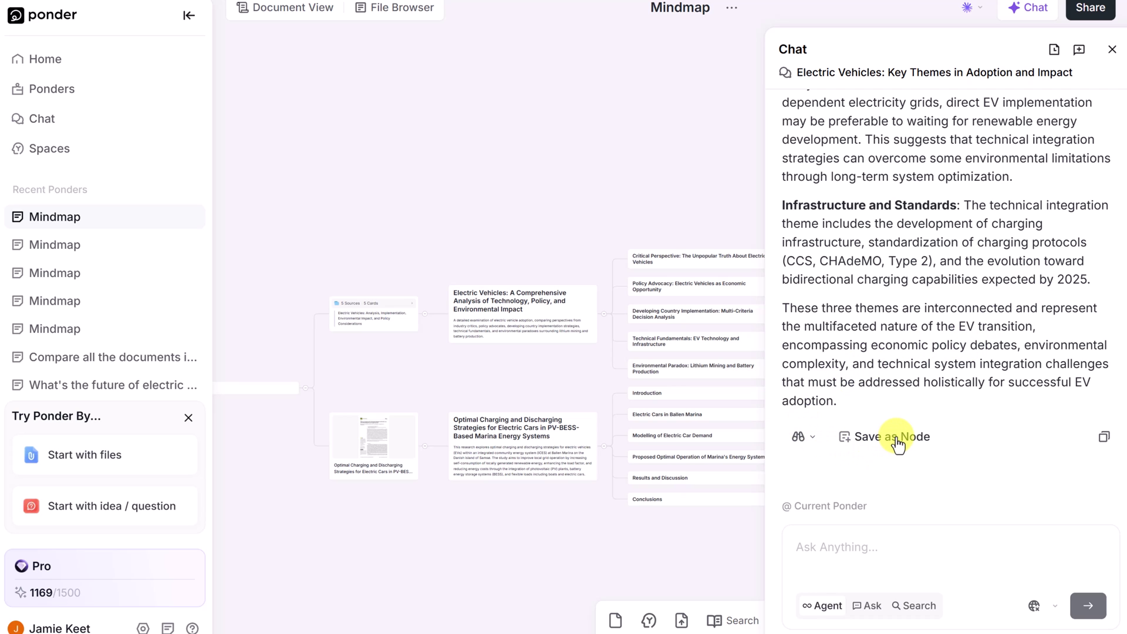
click(814, 438)
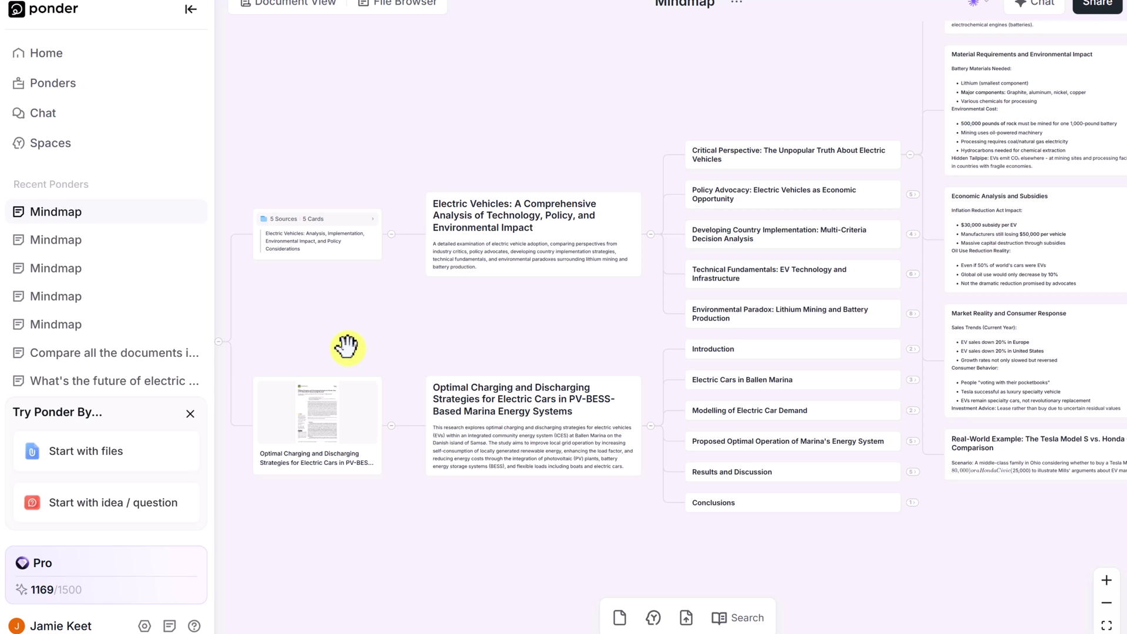
- Open Electric-Vehicles-are-the-Future.pdf from the "Electric Vehicles: Analysis, Implementation, Environmental Impact, and Policy Considerations" source group and go to the Figure 2 chart on page 5
click(327, 228)
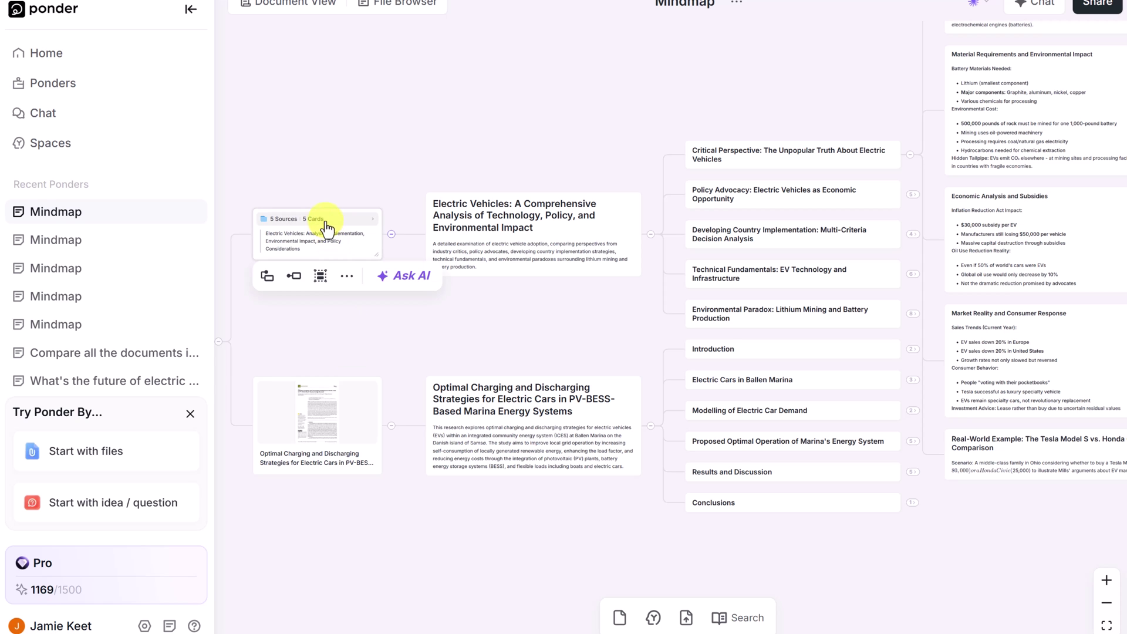
click(1005, 388)
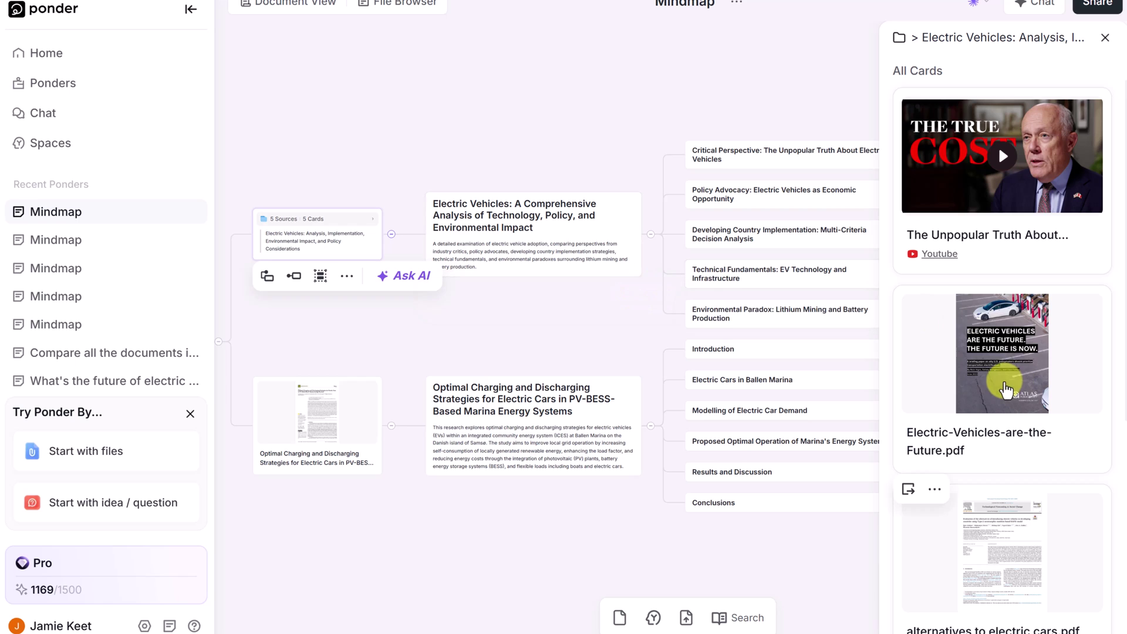
scroll(483, 296, down, 10)
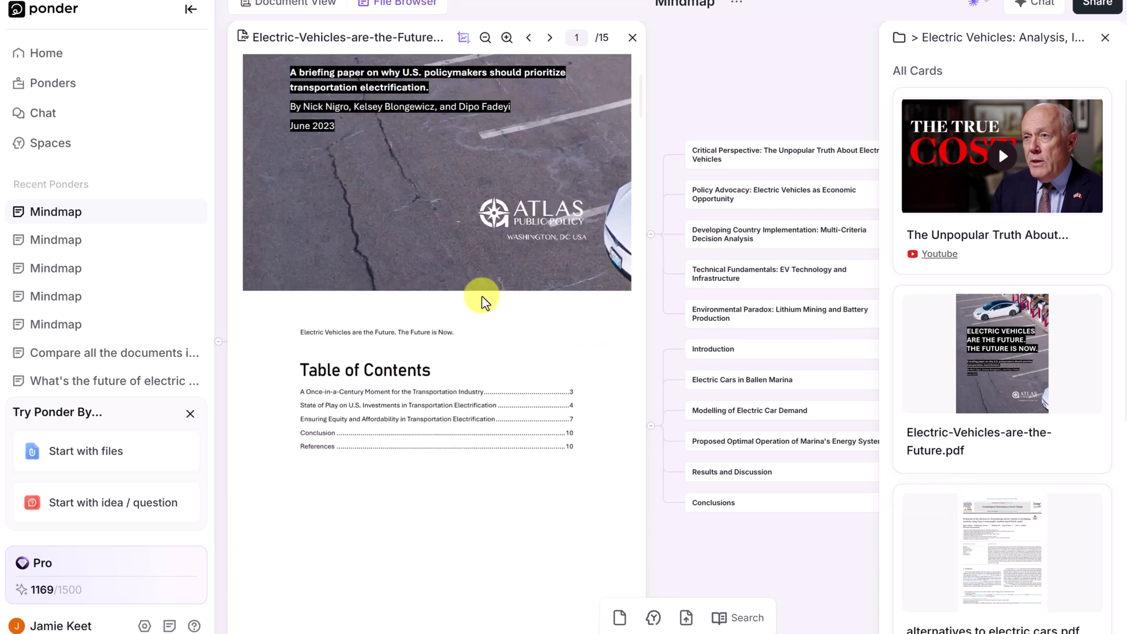
scroll(481, 299, down, 10)
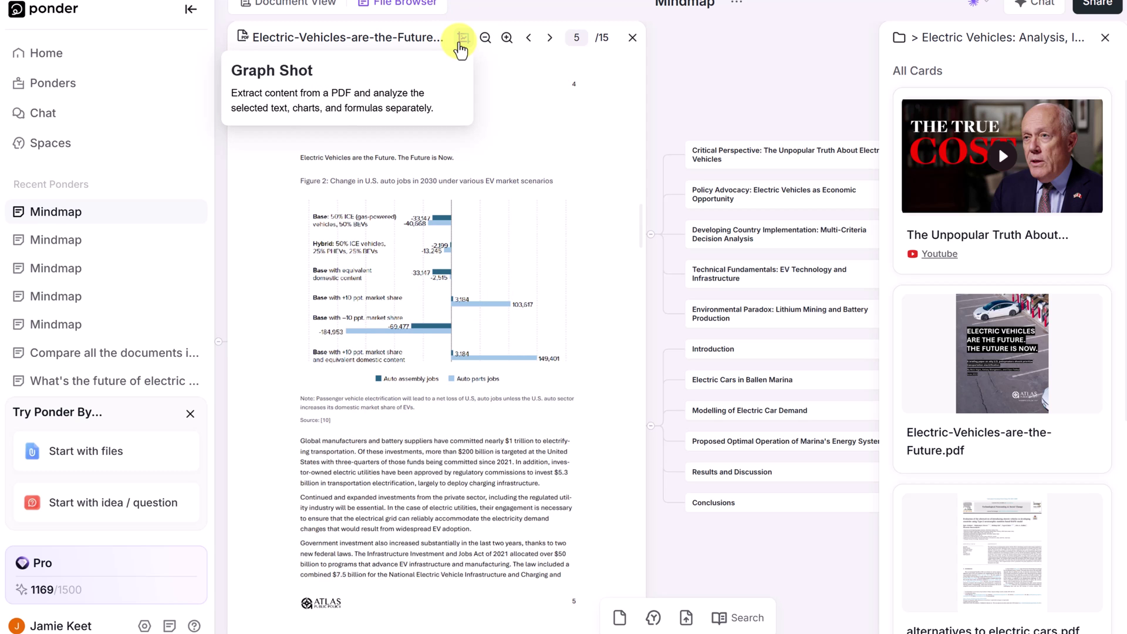
- Capture the Figure 2 auto jobs chart with Graph Shot and ask AI for an example using the Example quick action
click(460, 42)
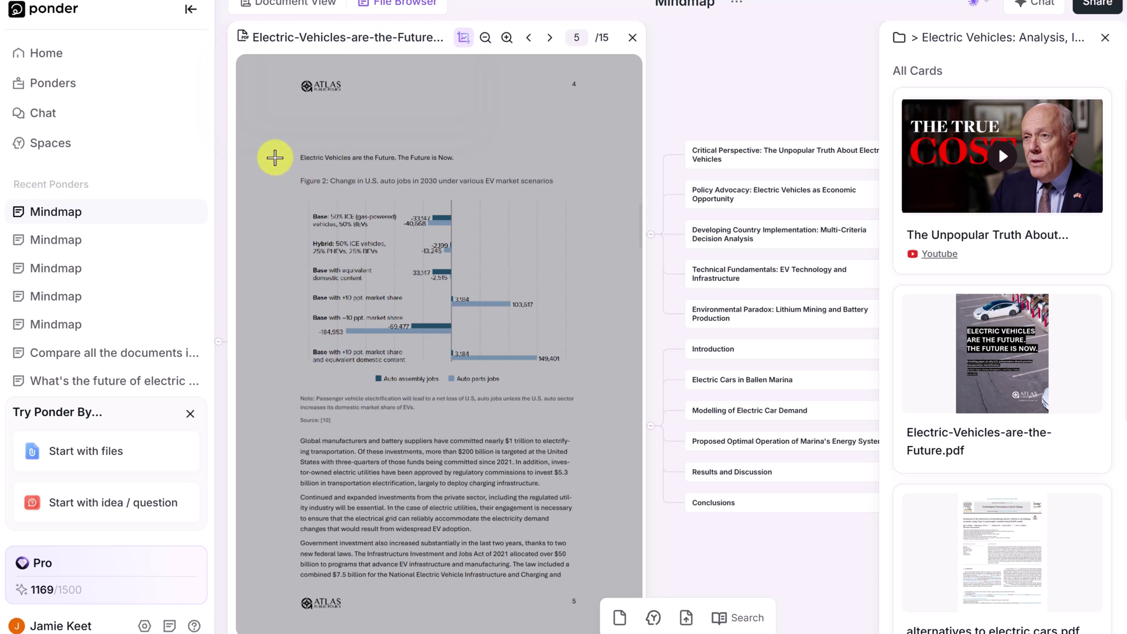
drag(275, 159, 604, 410)
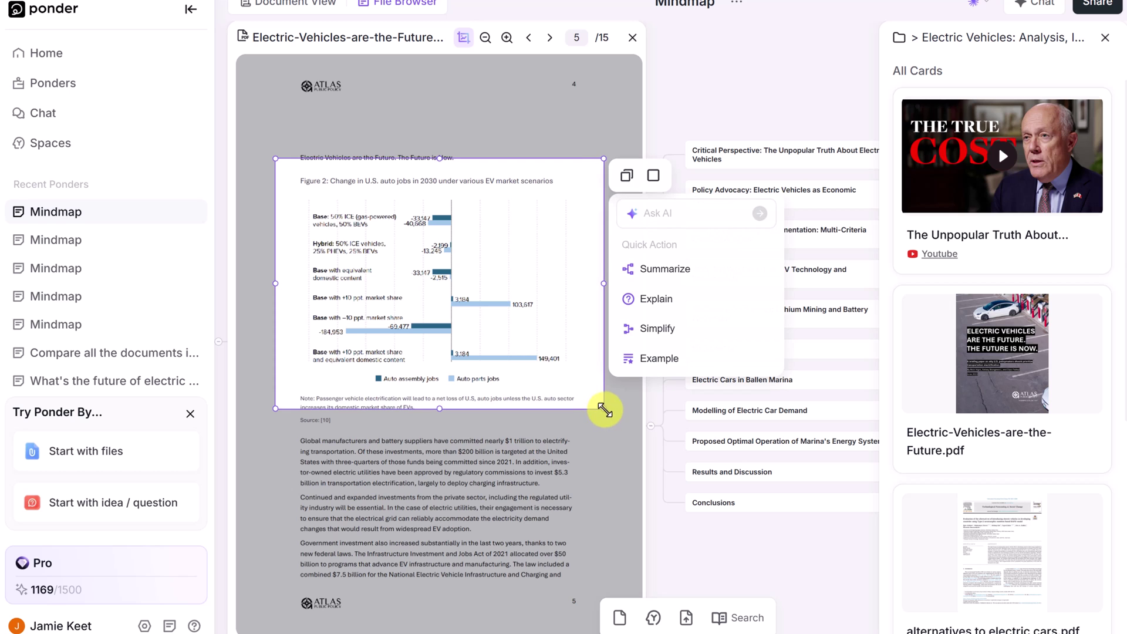
click(679, 363)
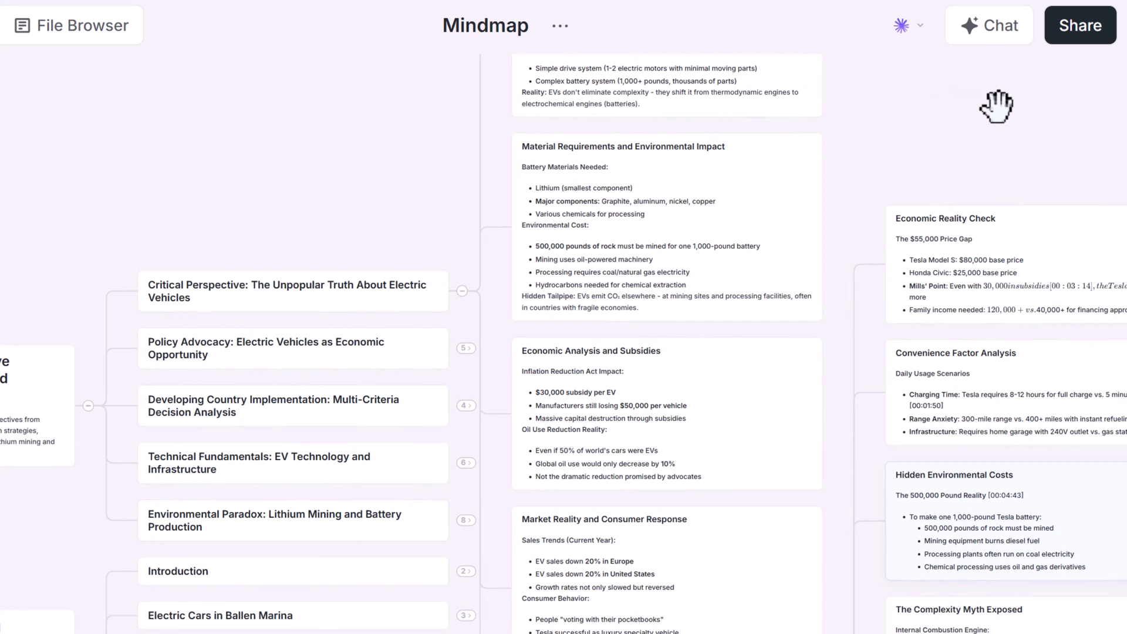
- Open the mindmap's export settings, choose Mindmap as the type, and open the output format choices
drag(1002, 106, 831, 107)
click(1098, 41)
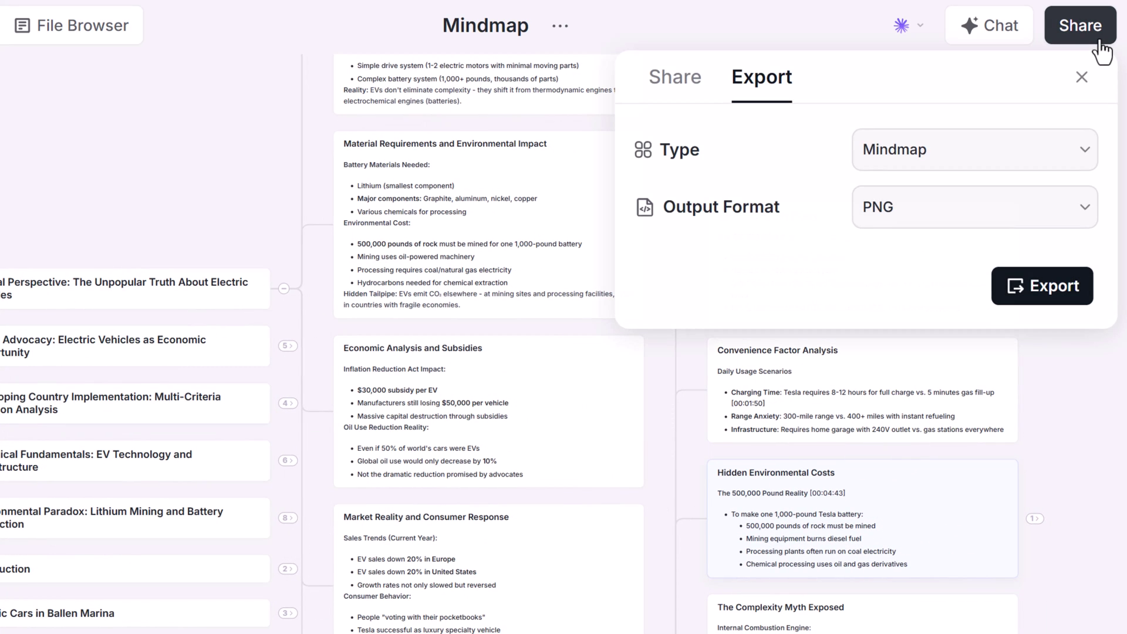
click(976, 161)
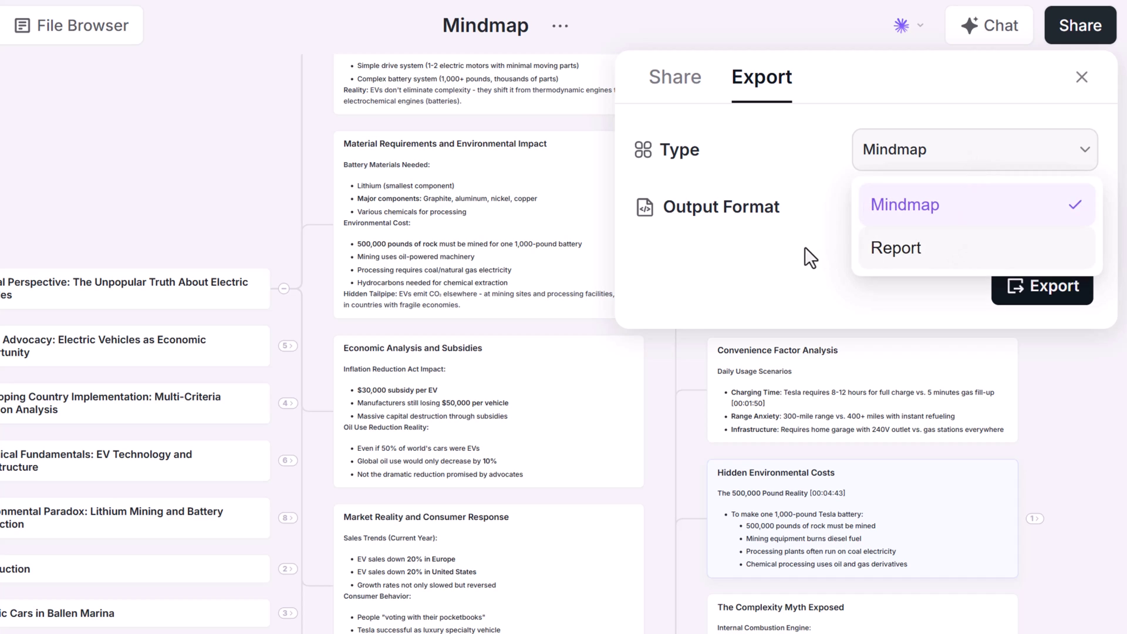
click(909, 206)
click(915, 218)
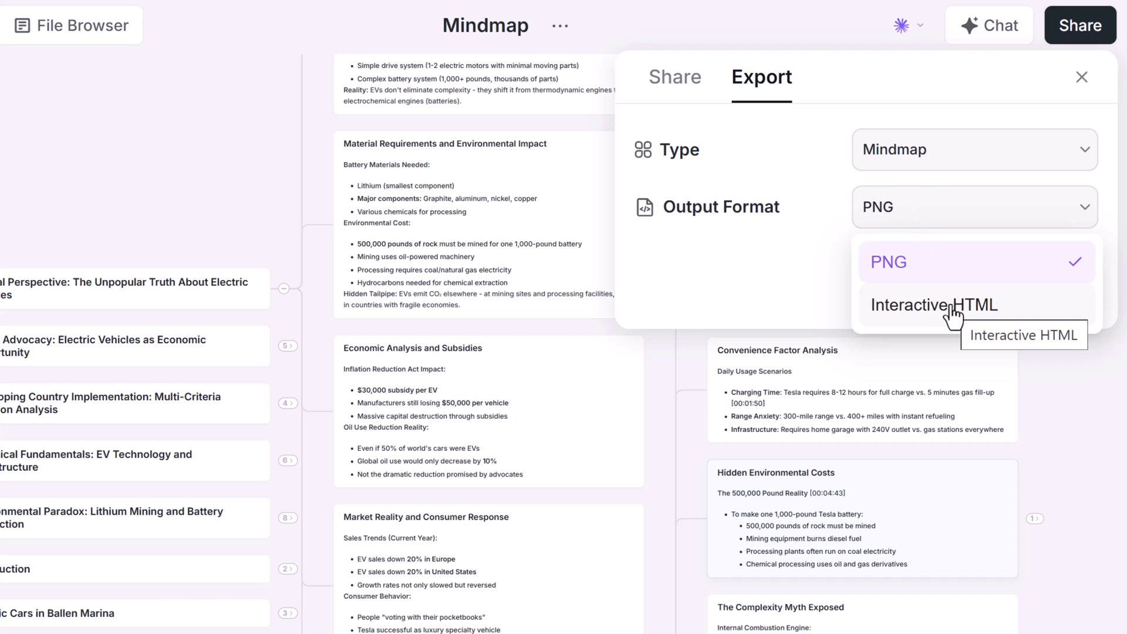